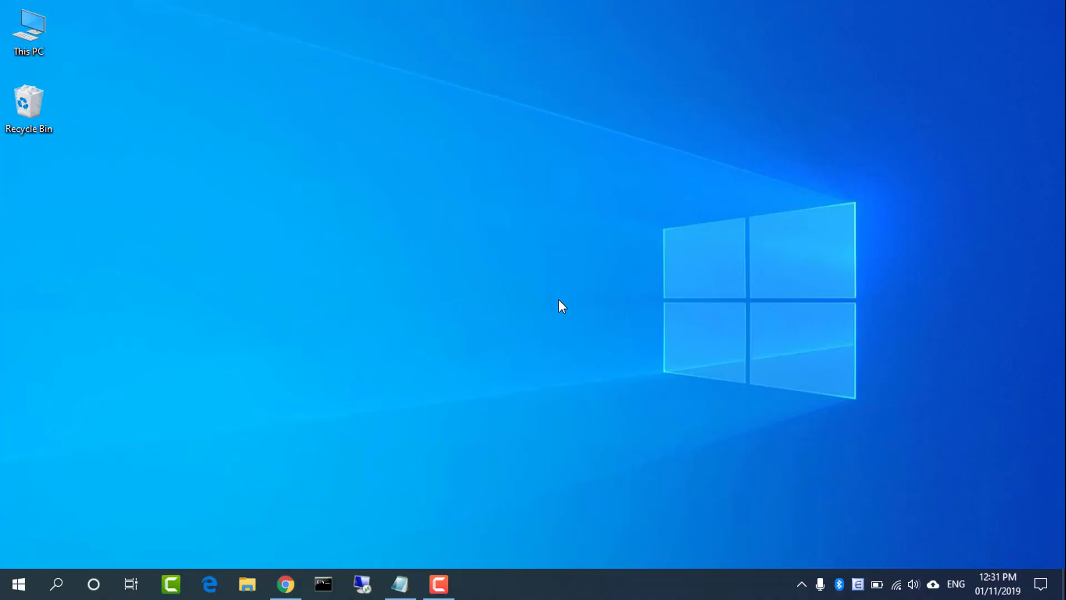
Check the Wi-Fi connection, then run ipconfig to find the Wi-Fi default gateway 192.168.0.1
click(898, 585)
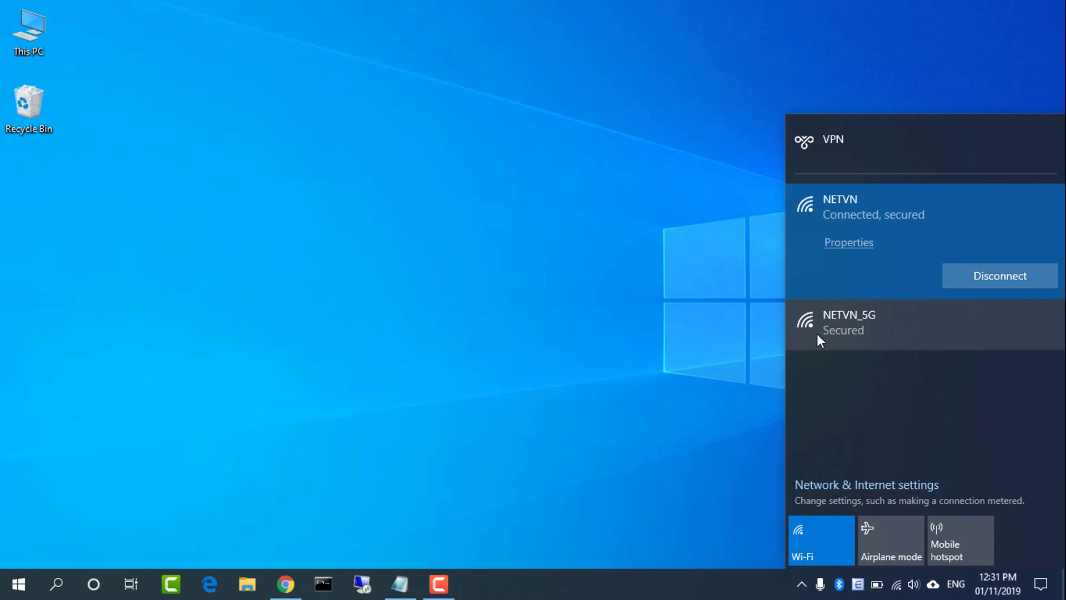
click(635, 309)
click(333, 586)
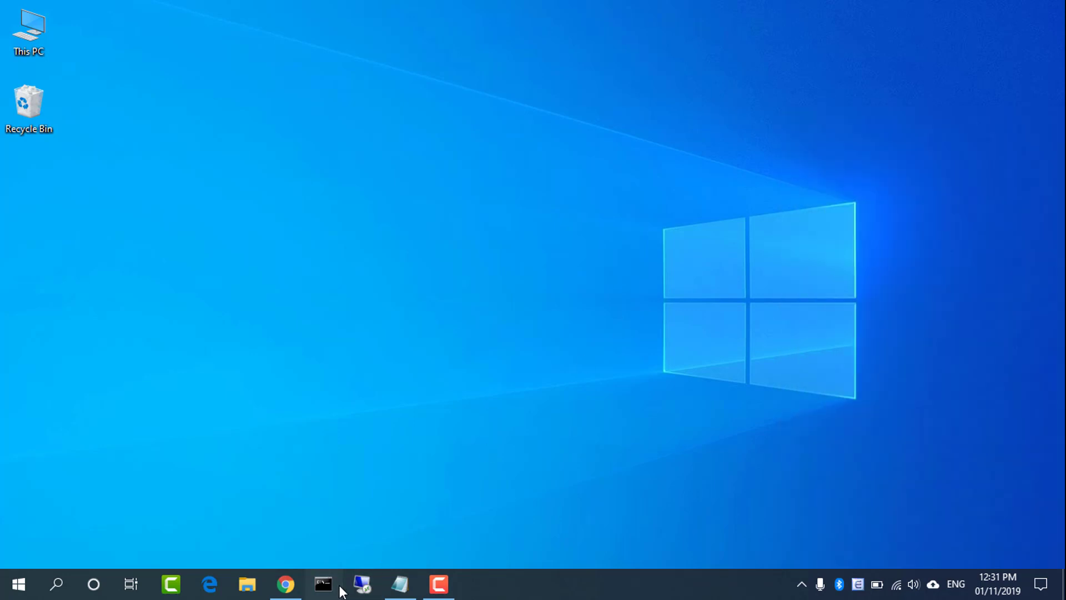
text(ipconfig)
key(Return)
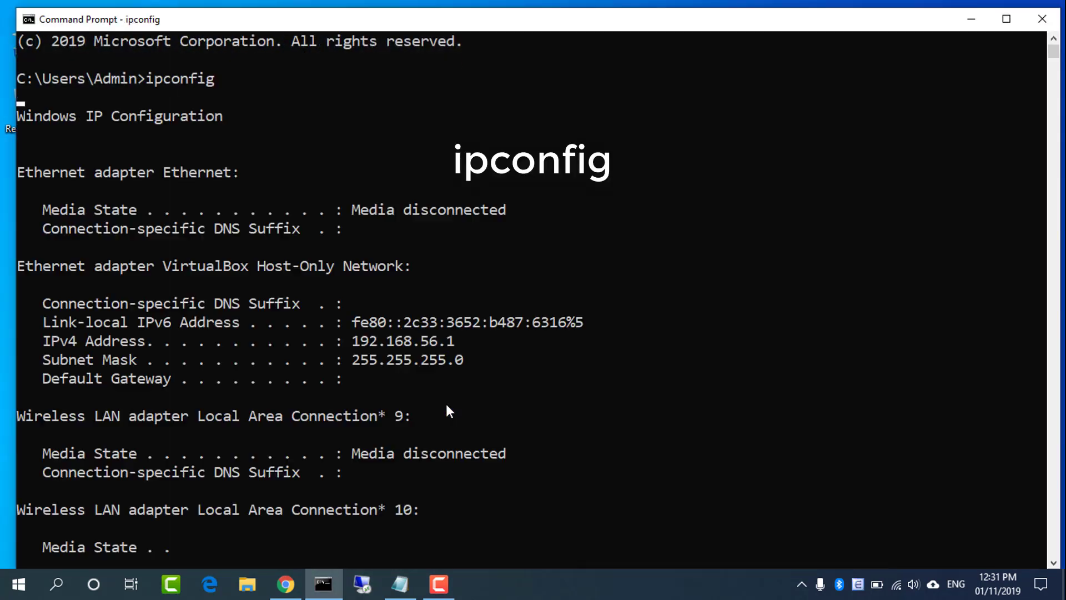
double_click(395, 418)
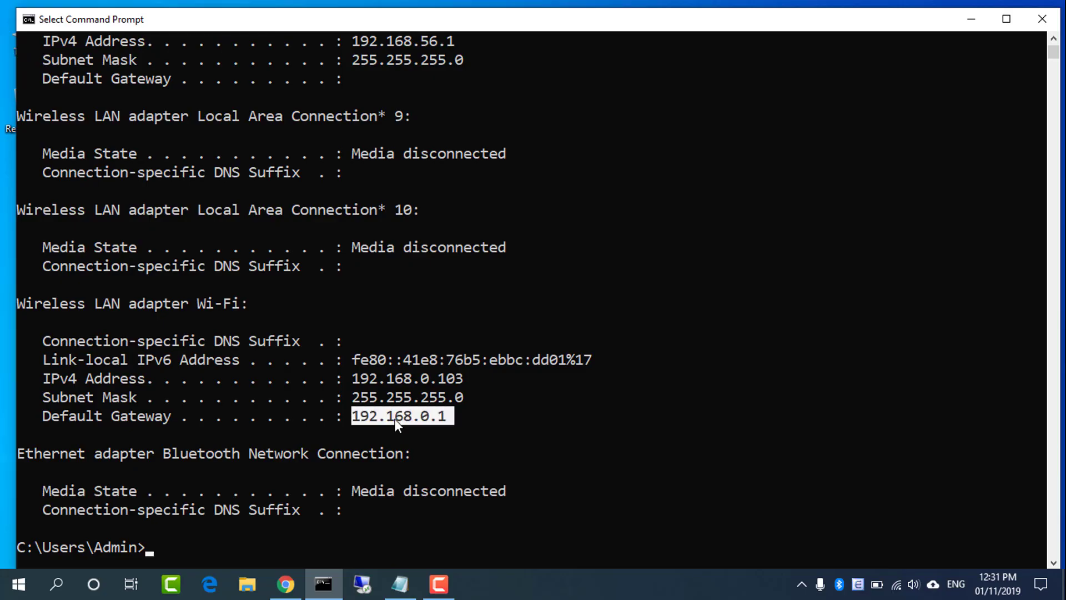
Sign in to the TP-Link router at 192.168.0.1 with its admin credentials
click(978, 21)
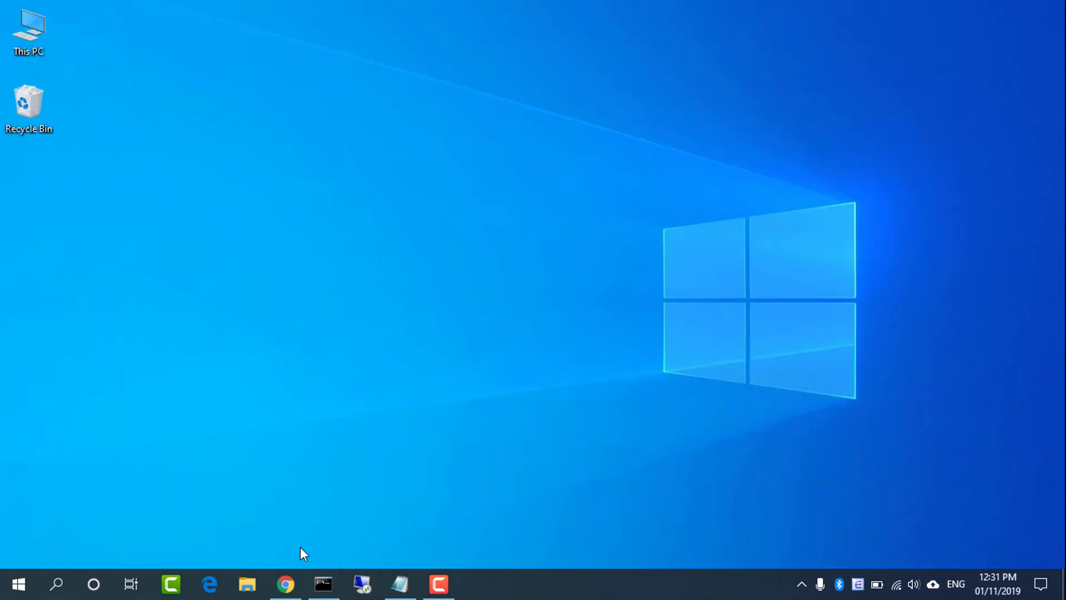
click(285, 583)
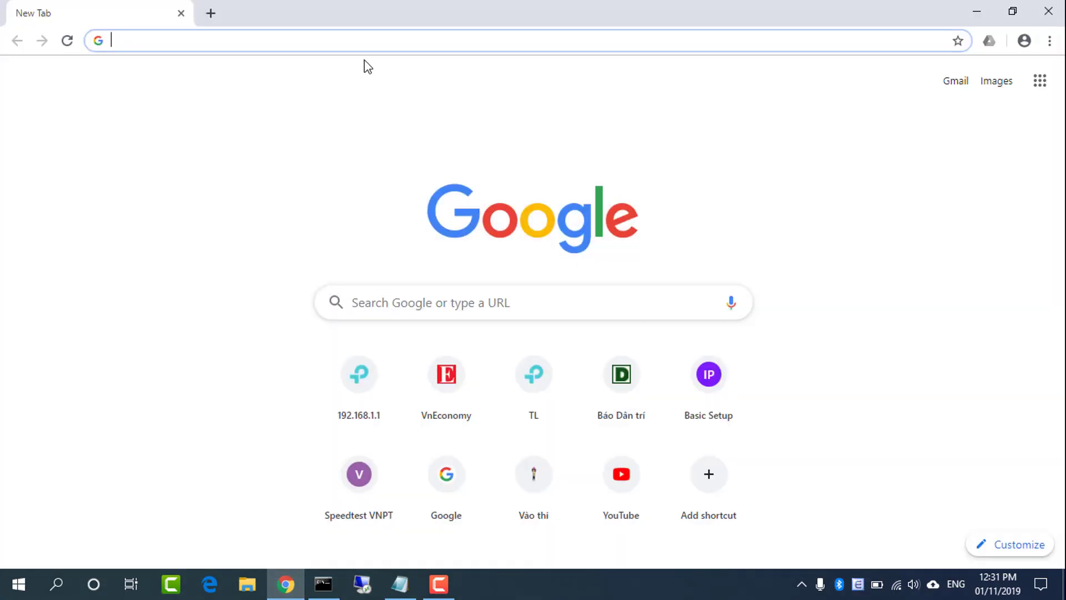
text(192)
key(Right)
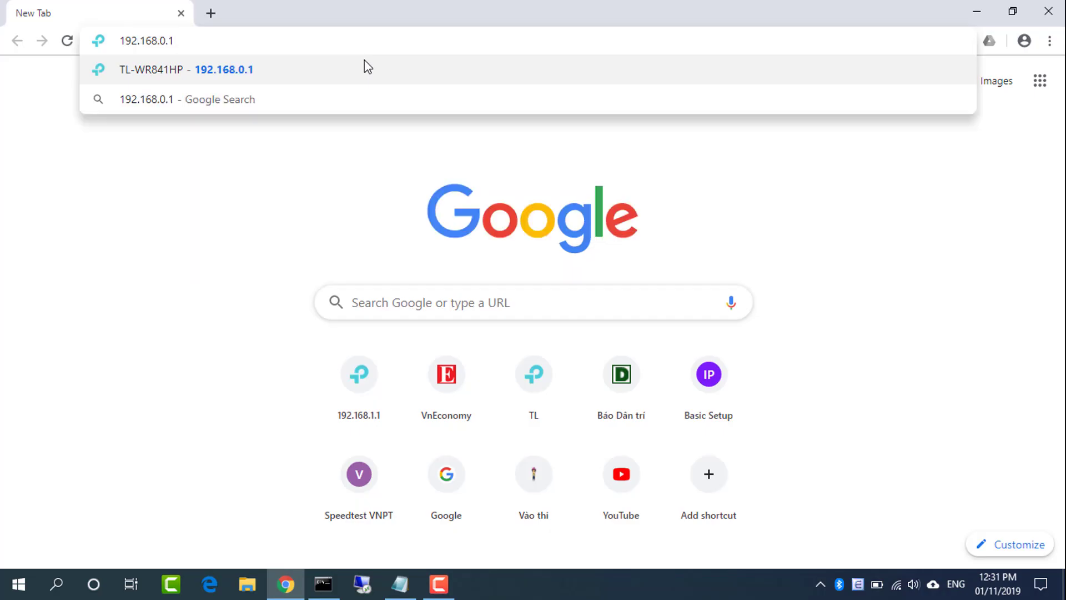
key(Return)
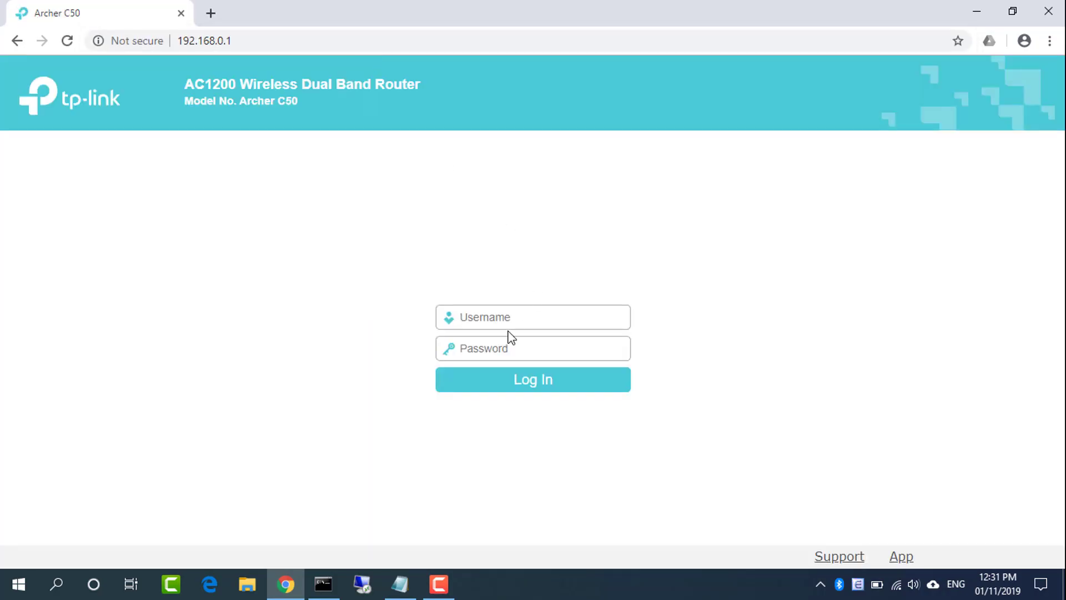
text(admin)
key(Tab)
text(admin)
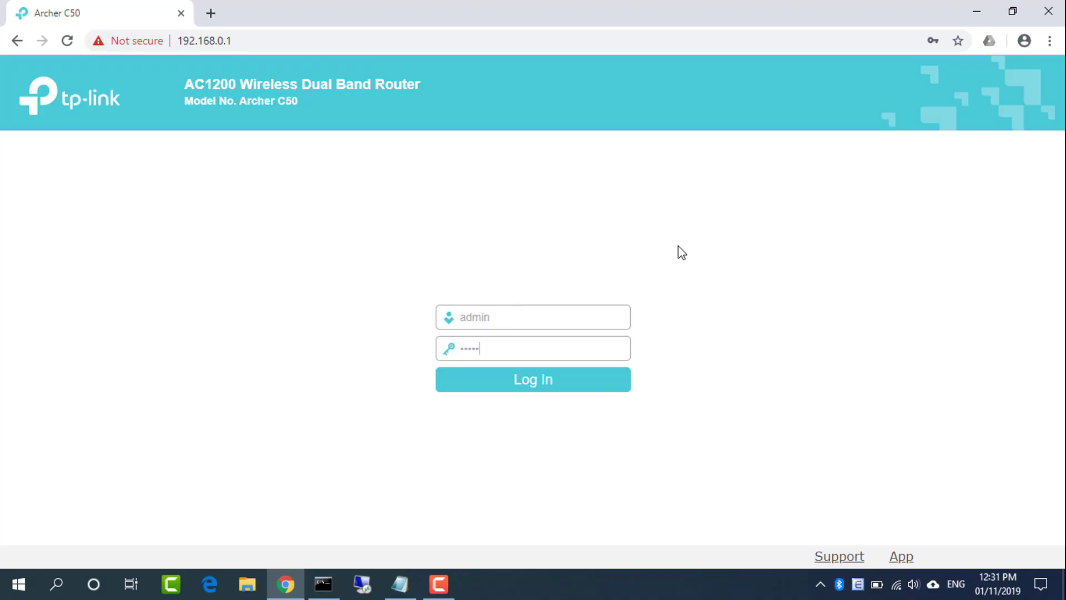
key(Return)
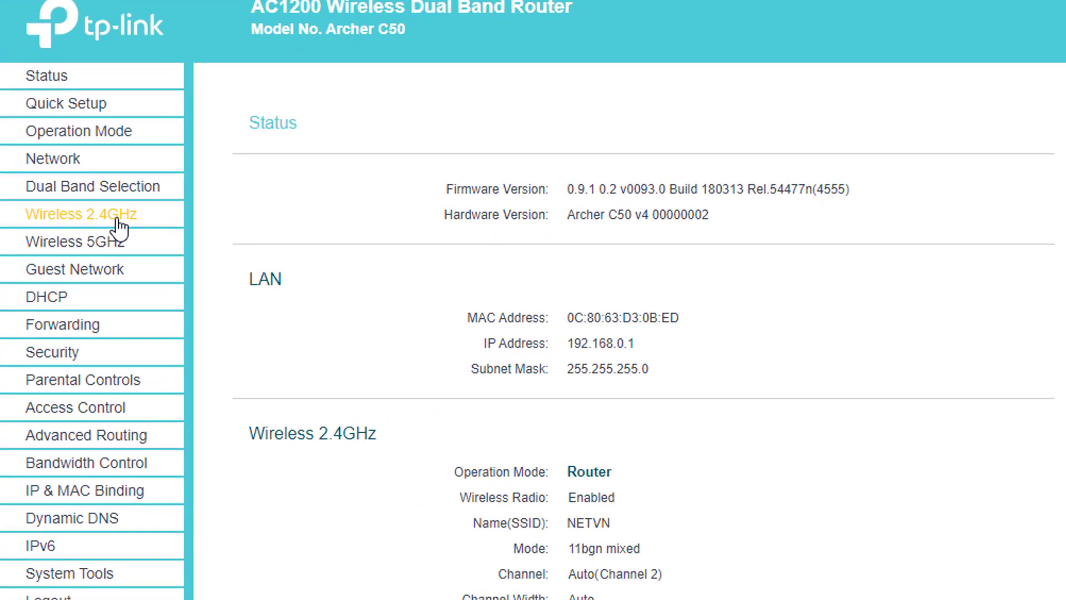
Check the 2.4GHz network name NETVN and its wireless password
click(117, 225)
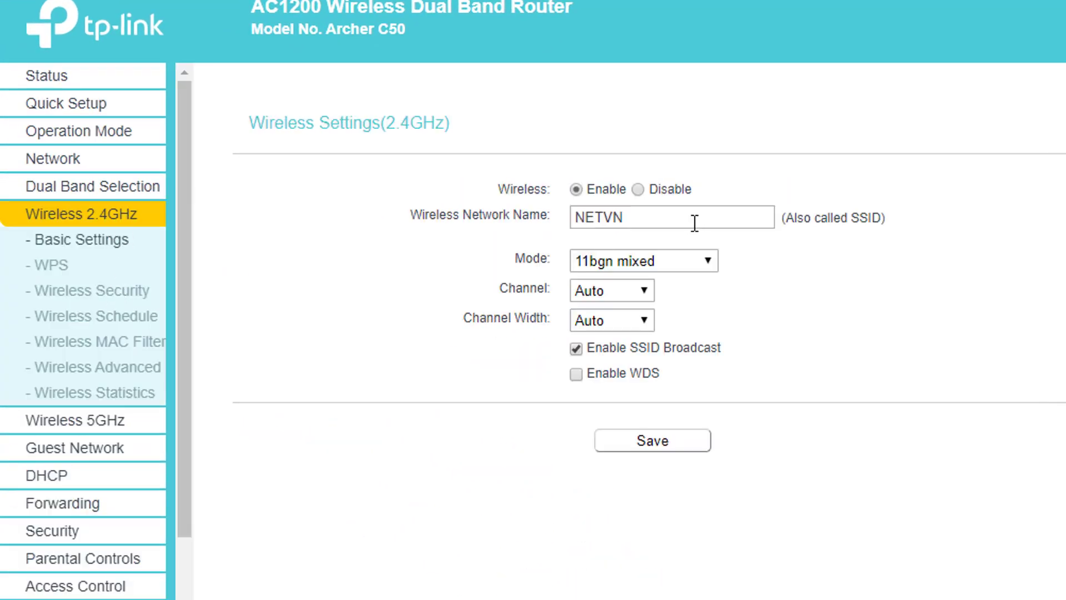
drag(695, 223, 535, 214)
click(146, 290)
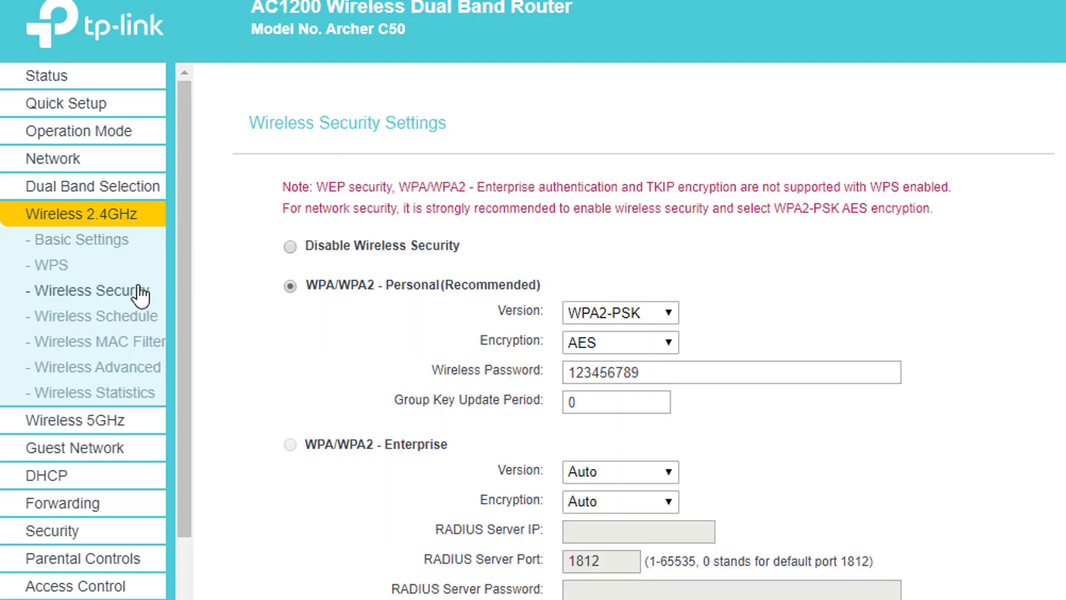
drag(708, 368, 522, 376)
drag(439, 369, 545, 371)
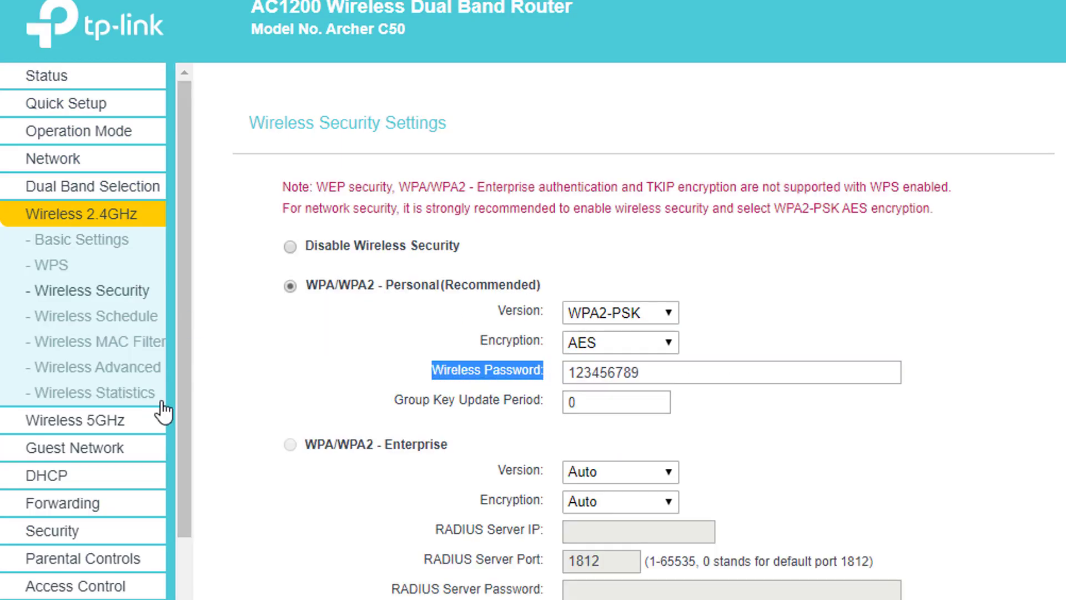
Check the 5GHz network name NETVN_5G and its wireless password
click(100, 422)
drag(676, 226, 419, 223)
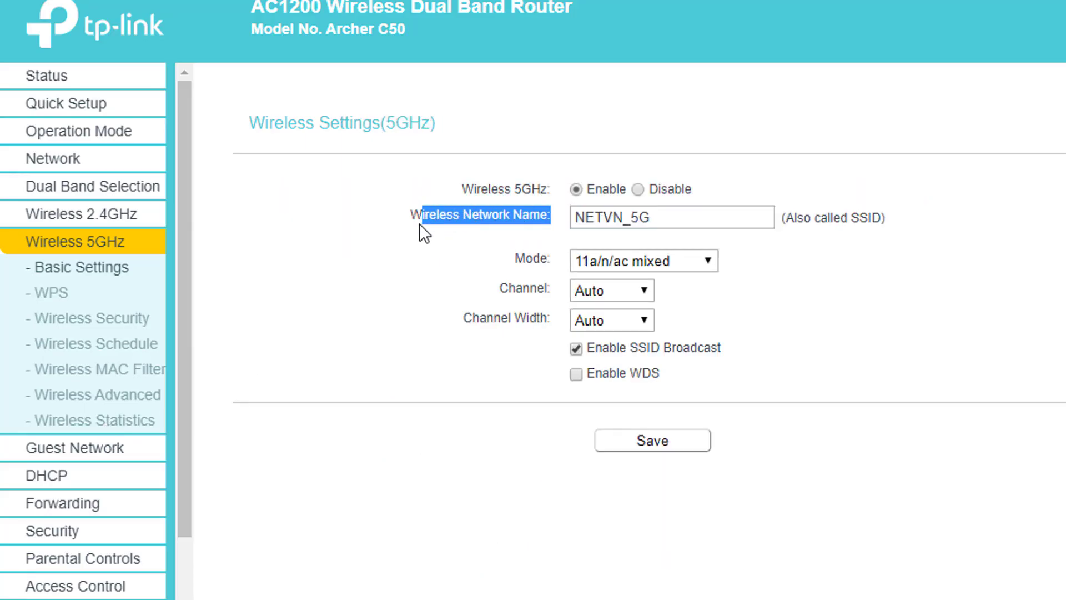
click(124, 323)
drag(652, 373, 507, 373)
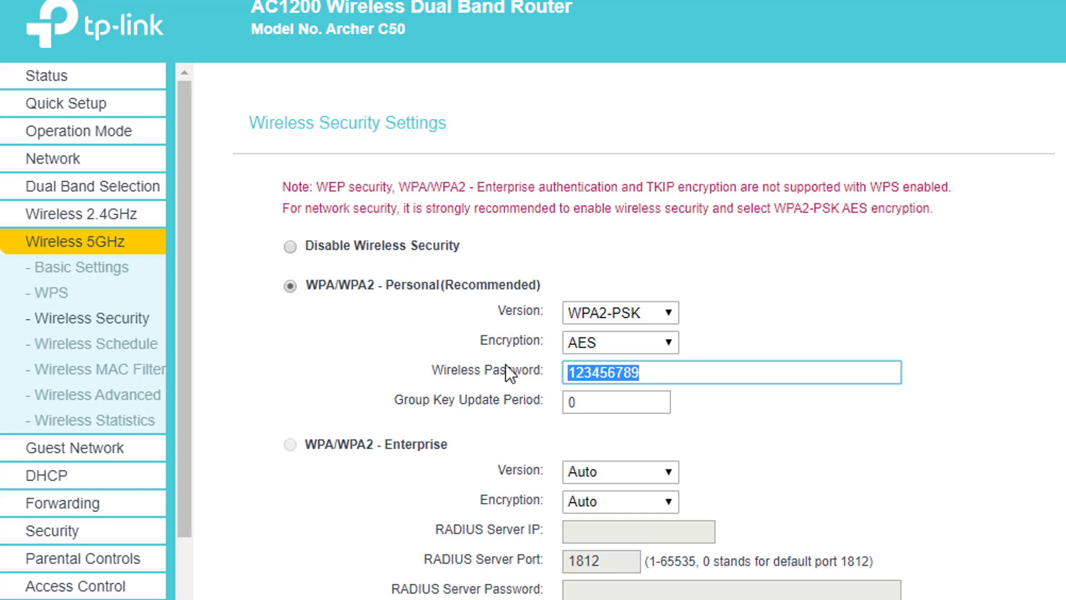
drag(433, 368, 543, 372)
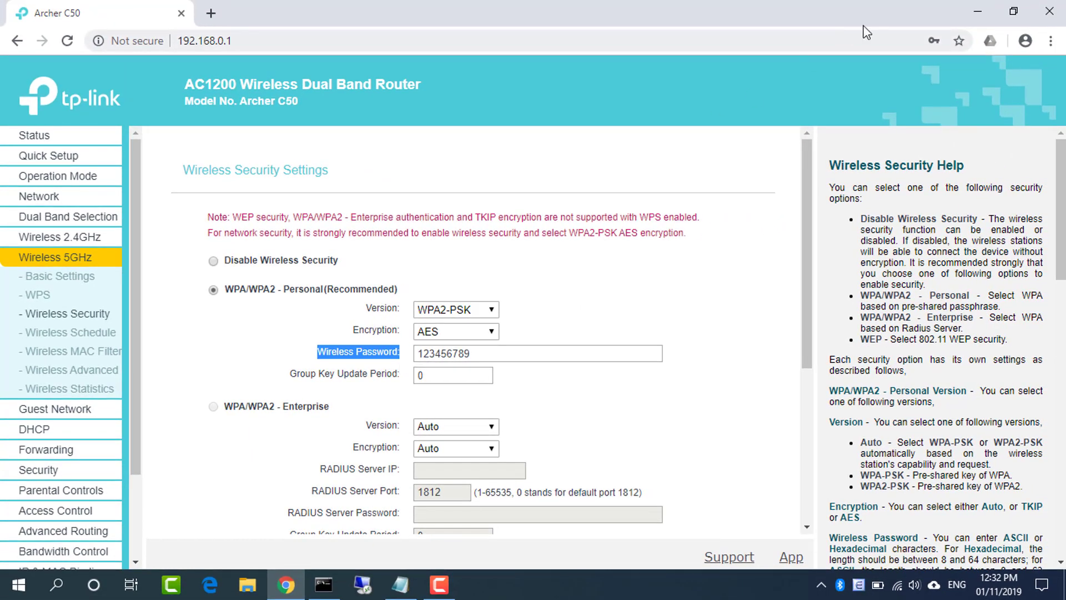
Add an indented 'IP Address : 192.168.0.1' line under Router 1's password in the notes
click(973, 11)
click(387, 588)
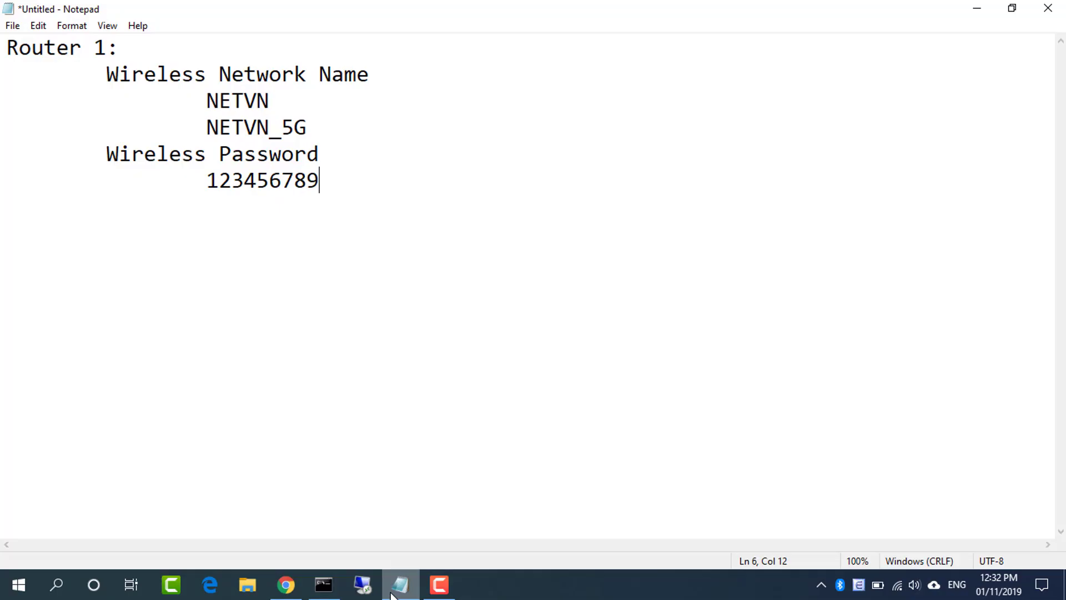
key(ctrl+a)
click(337, 187)
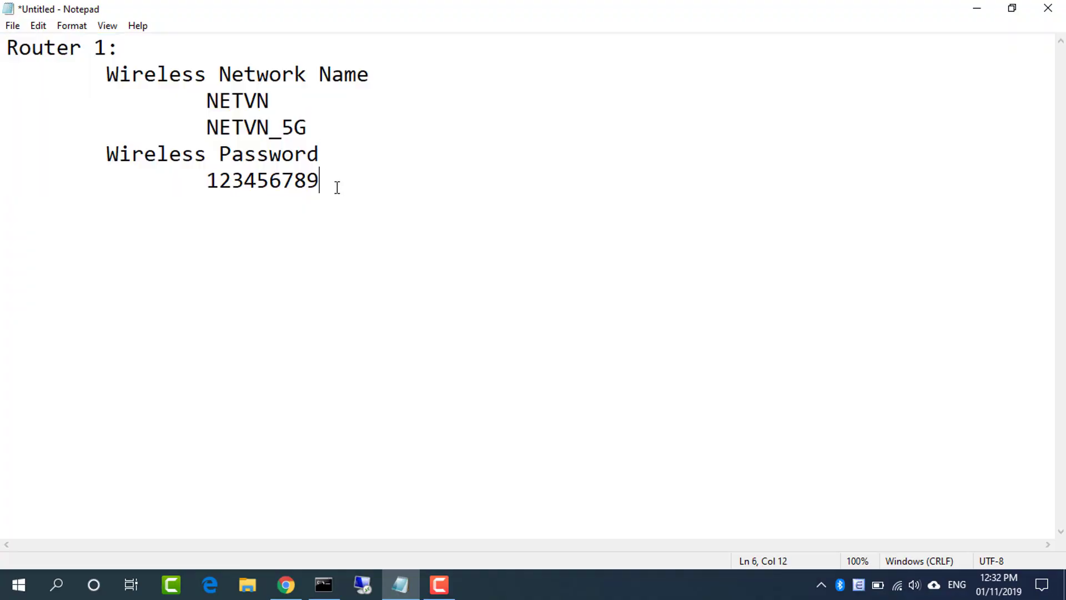
key(Tab)
text(IP Address : 192.168.0.1)
key(Return)
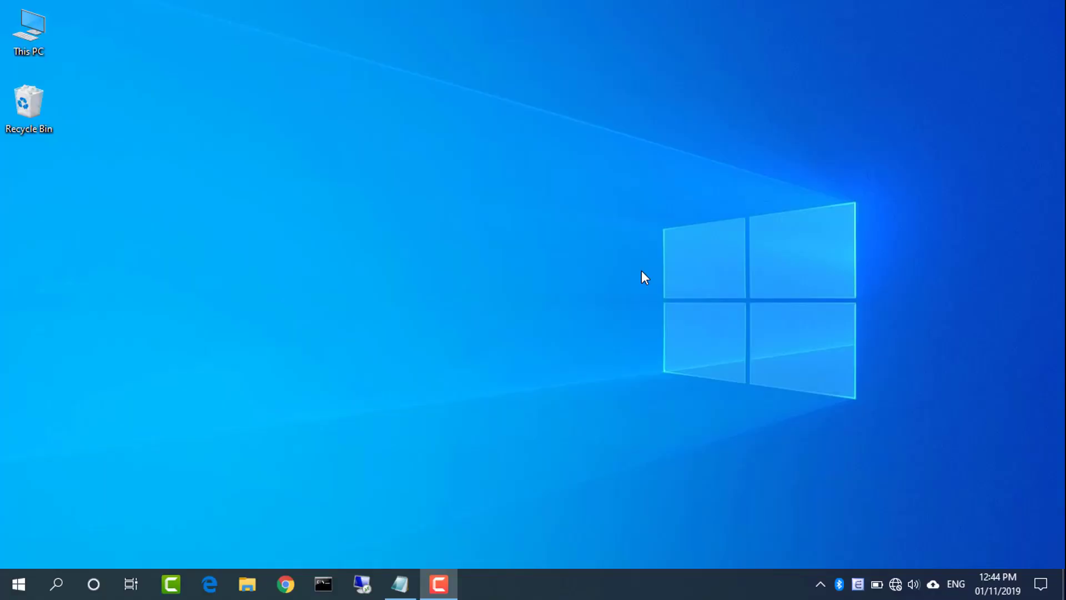
Run ipconfig to find the Ethernet default gateway 192.168.1.1
click(323, 583)
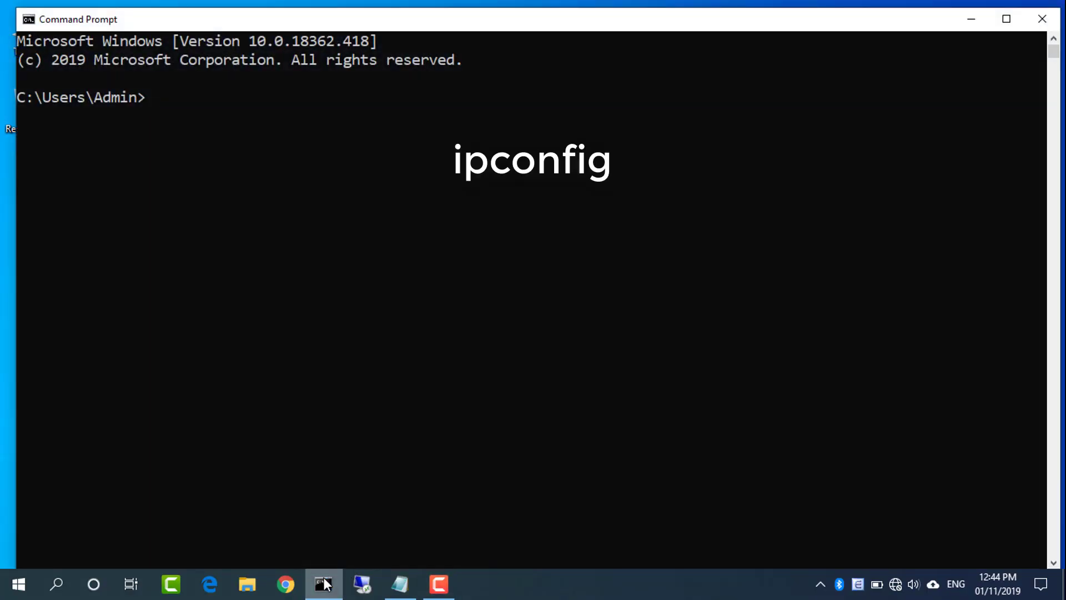
text(ipconfig)
key(Return)
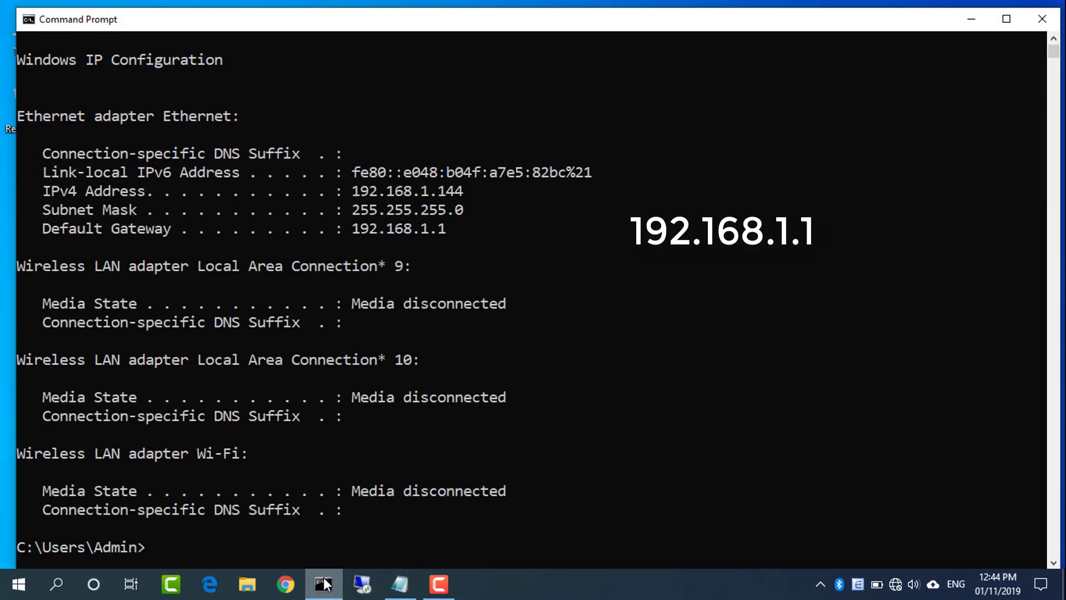
double_click(416, 228)
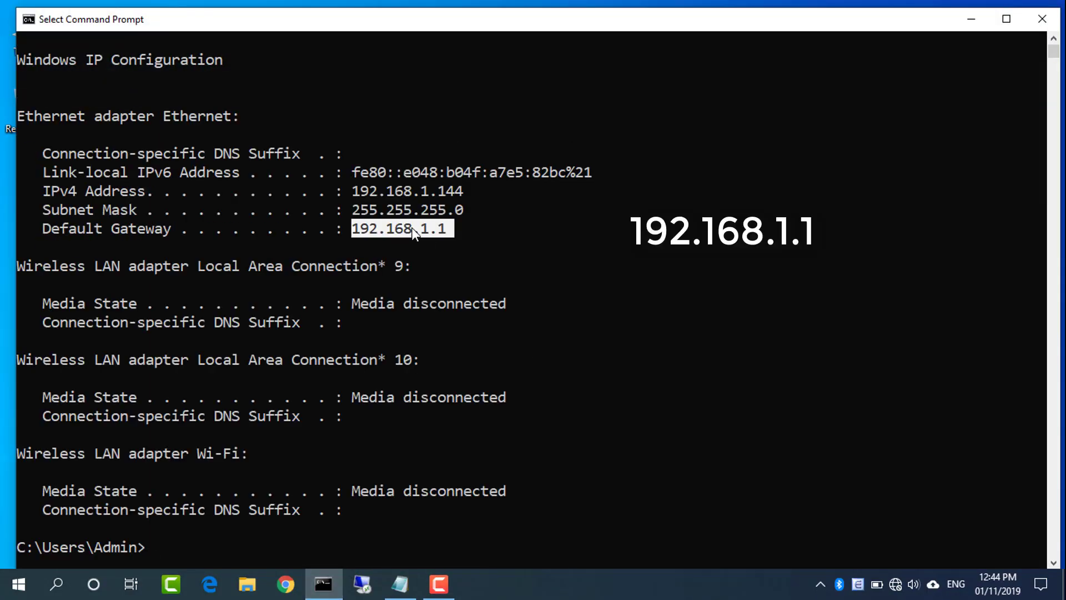
click(968, 21)
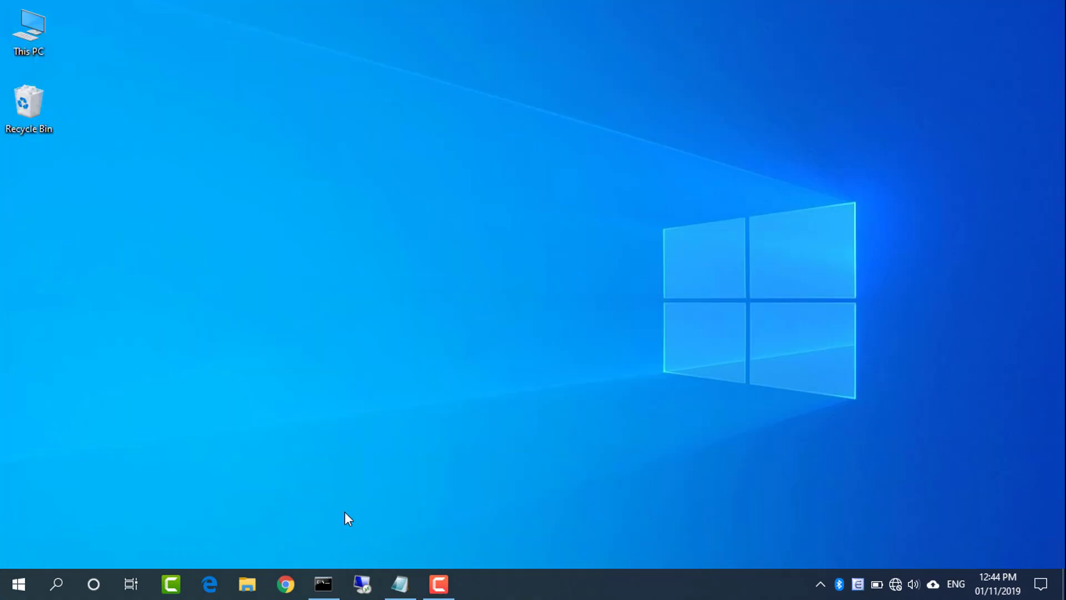
Add 'Router 2 : NETGEAR' with 'IP Address : 192.168.1.1' to the notes
click(399, 583)
text(Router 2 : NETGEAR)
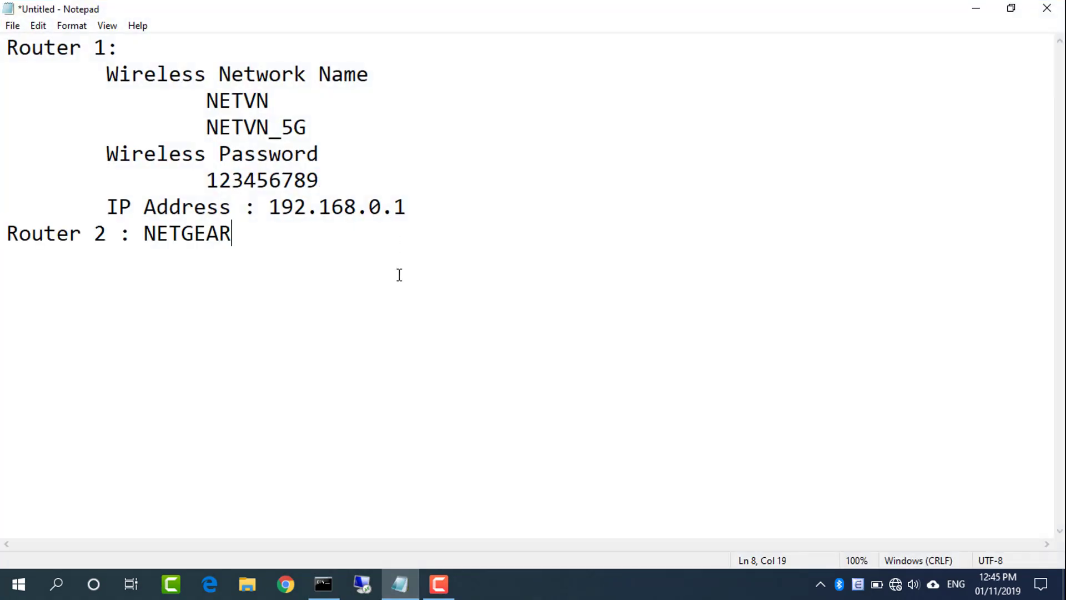
key(Tab)
text(IP Address : 192.168.1.1)
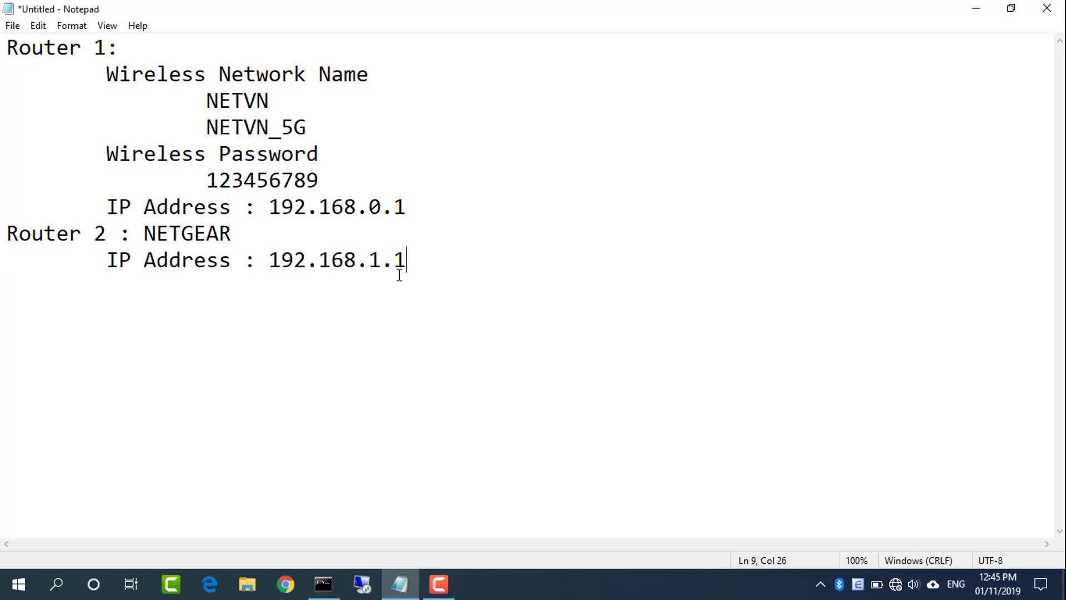
key(Return)
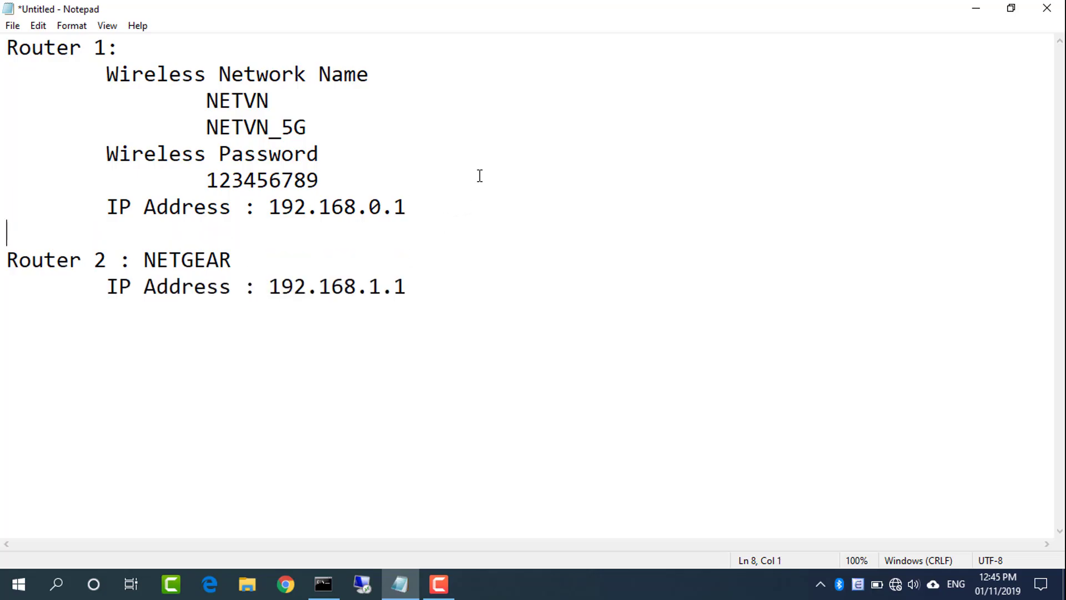
Load the NETGEAR setup page at 192.168.1.1 in the browser
click(973, 10)
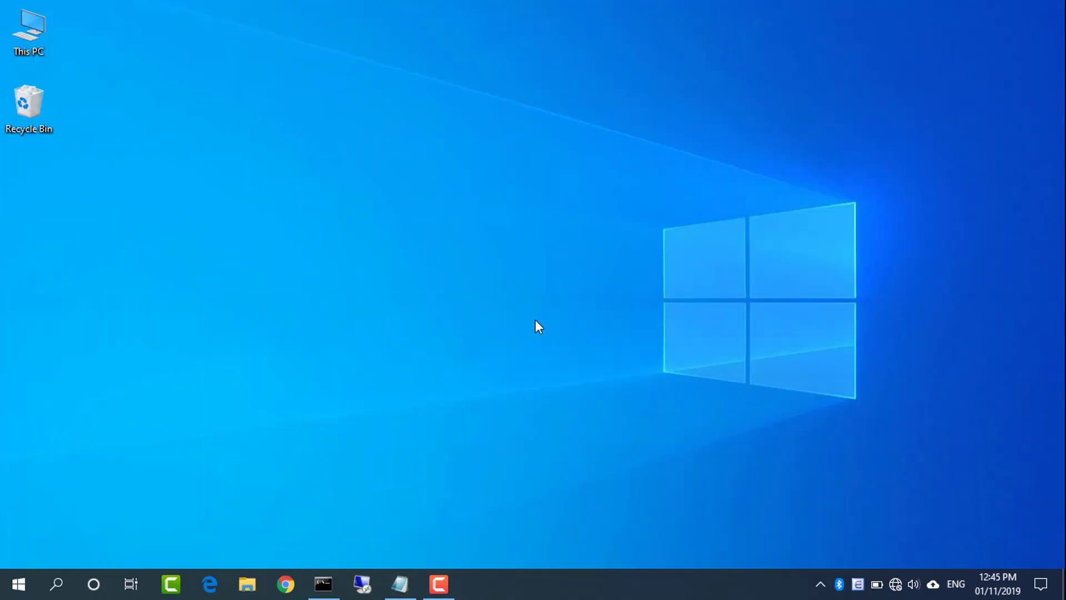
click(285, 584)
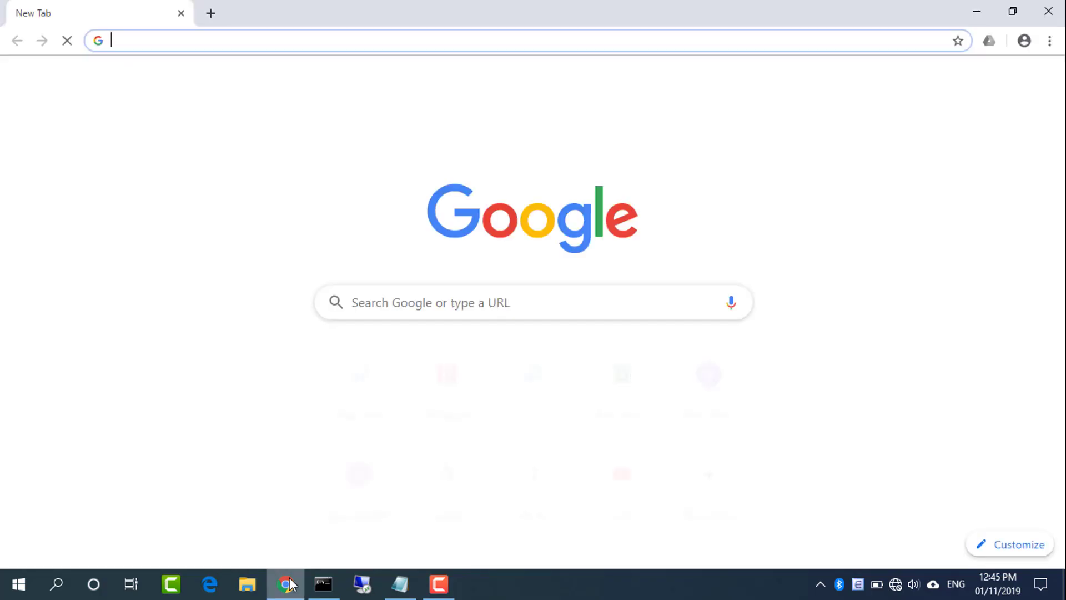
text(192.168.1.1)
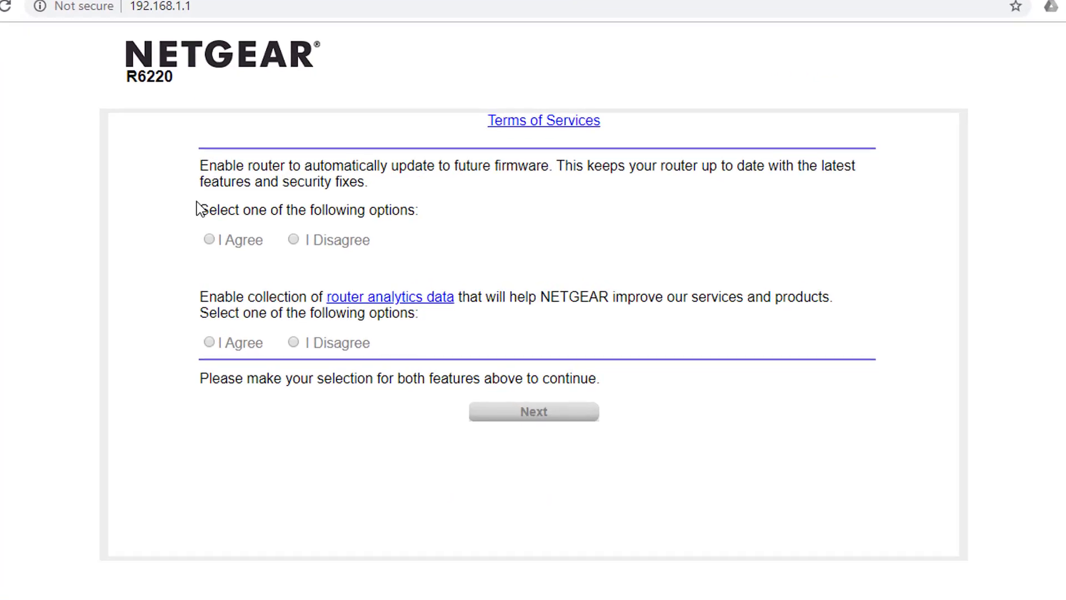
Accept firmware updates, analytics and terms, then choose to configure the Internet connection manually
click(209, 239)
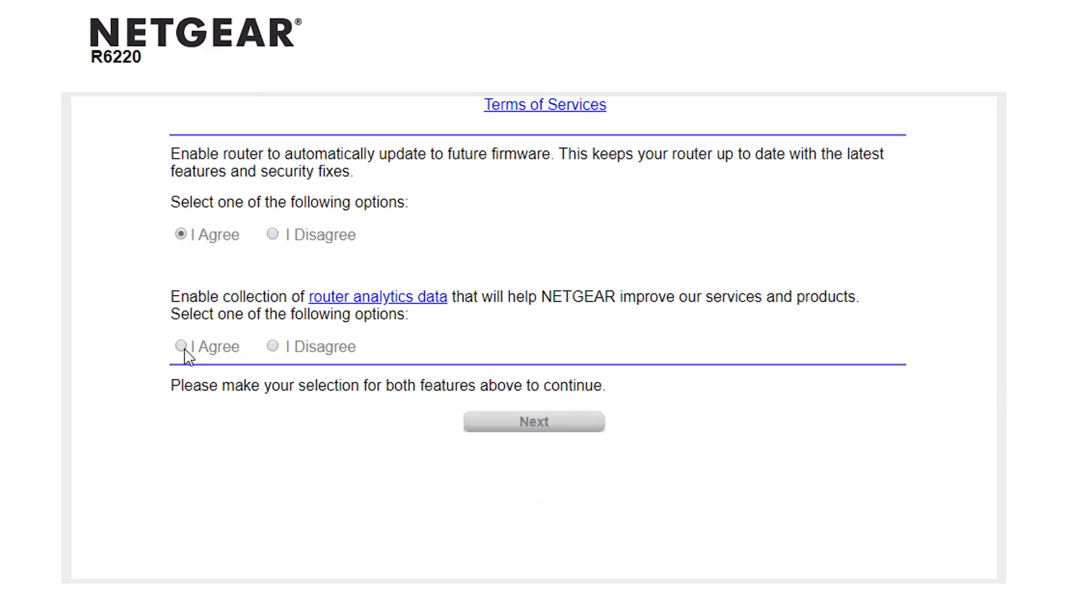
click(182, 347)
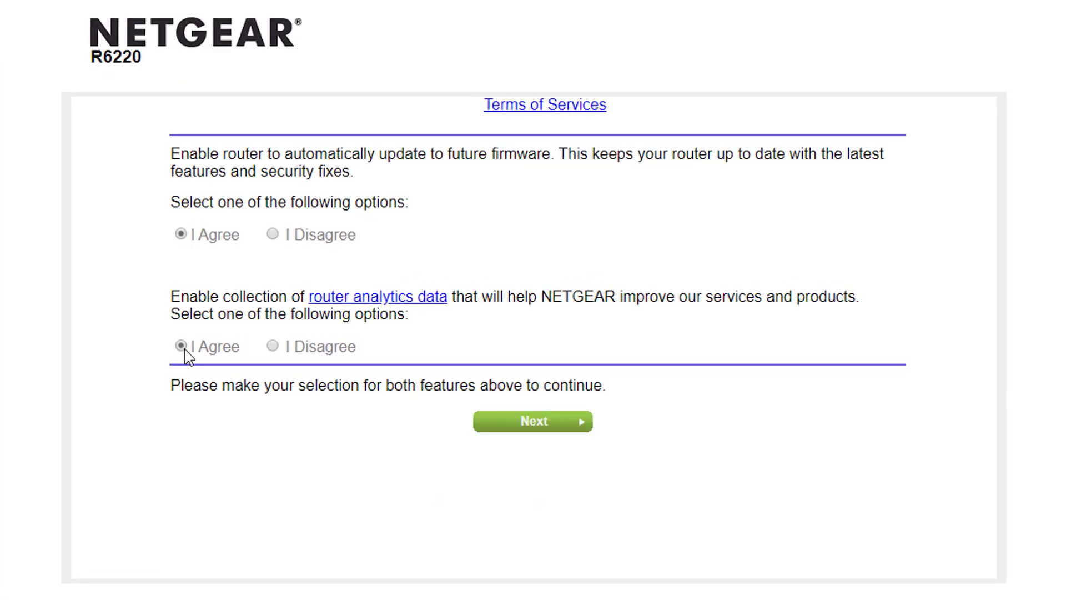
click(524, 423)
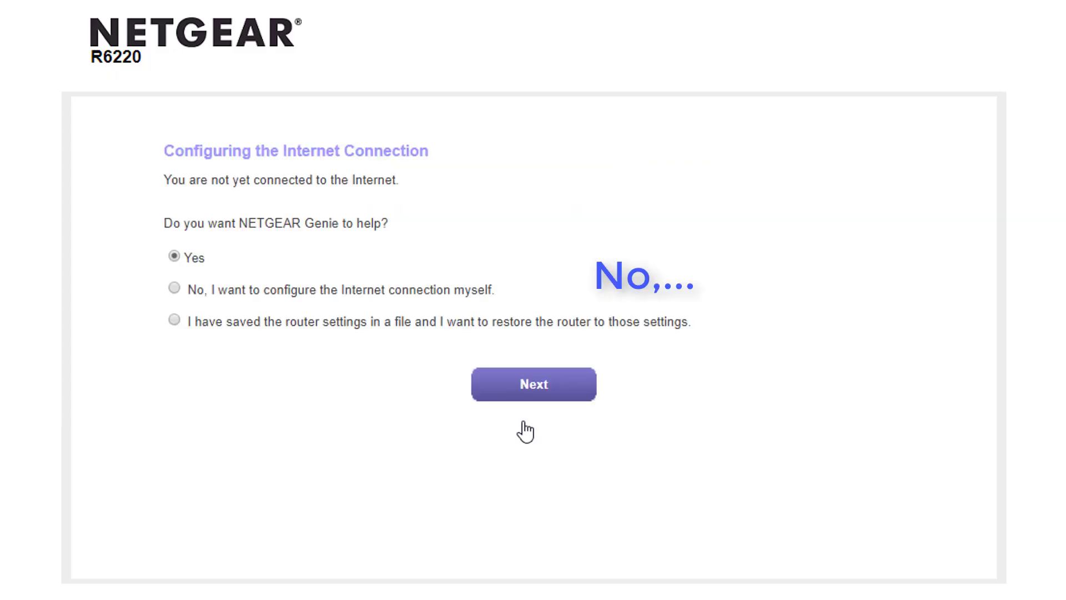
click(179, 285)
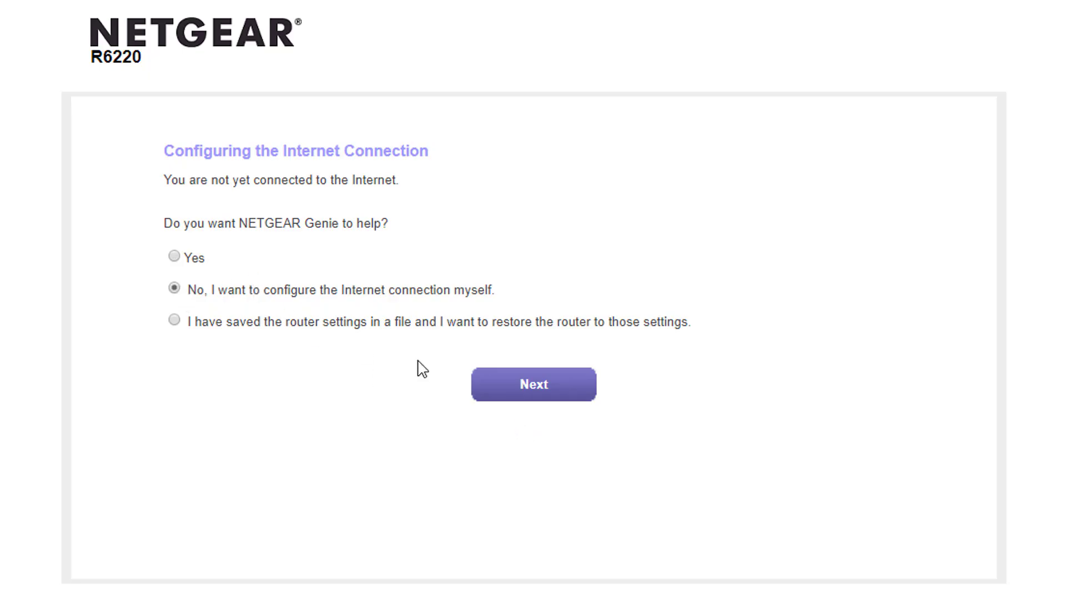
click(532, 389)
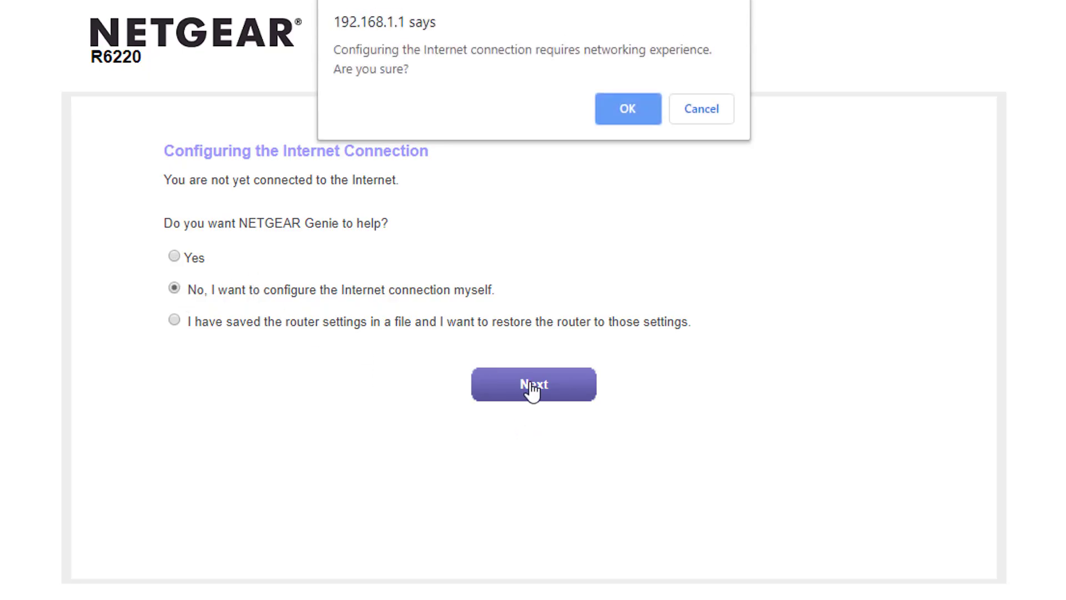
Confirm manual setup and enter the new admin password
click(645, 109)
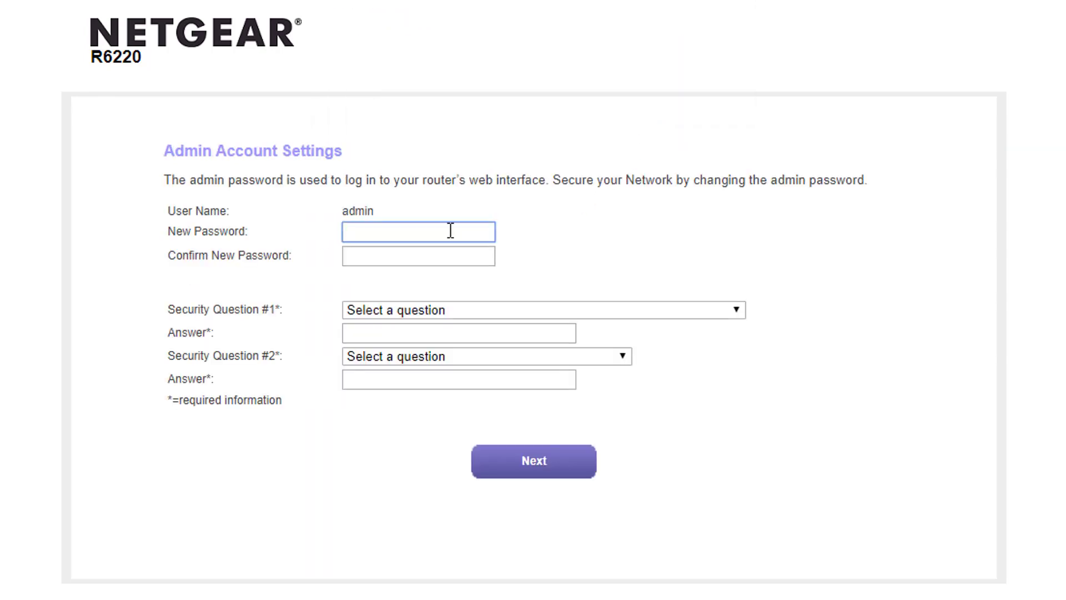
text(admin)
key(Tab)
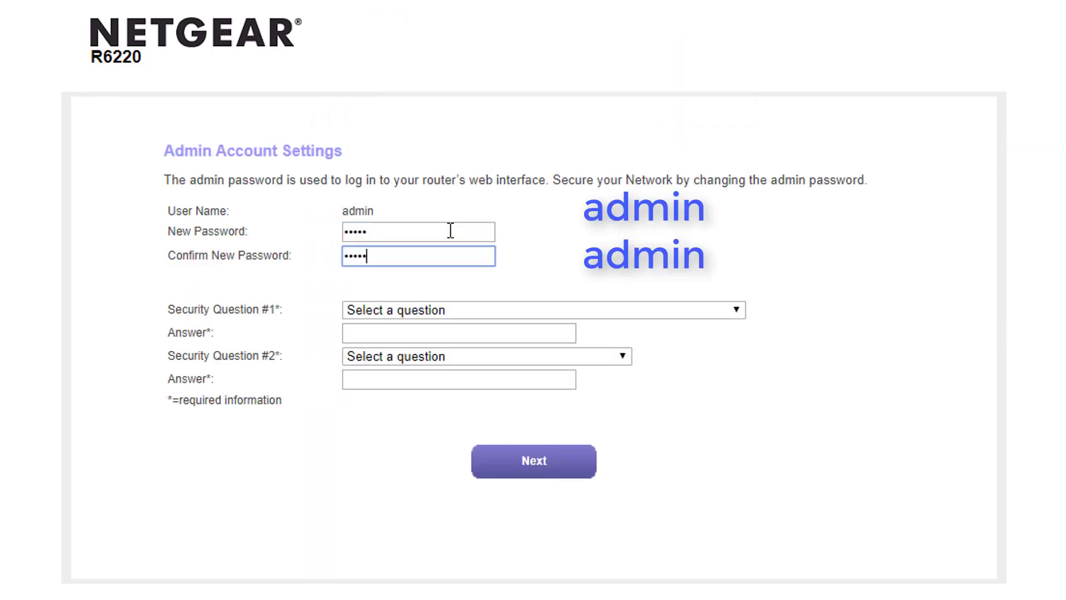
Pick the NETGEAR product question, answered with the router model name, and the best friend's first name question
click(436, 312)
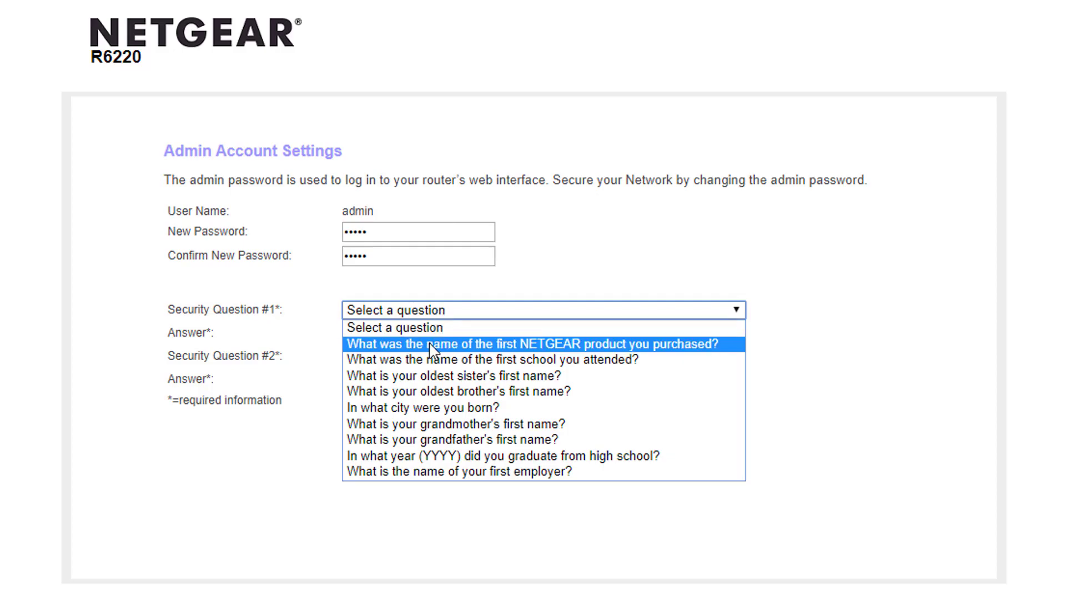
click(434, 344)
double_click(107, 61)
key(ctrl+c)
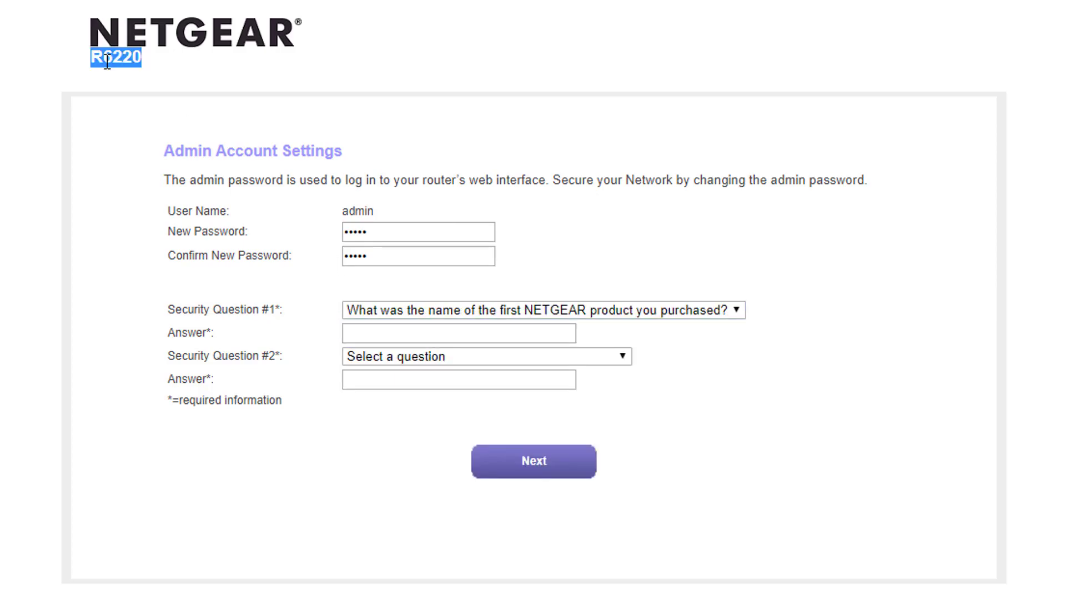
click(495, 334)
key(ctrl+v)
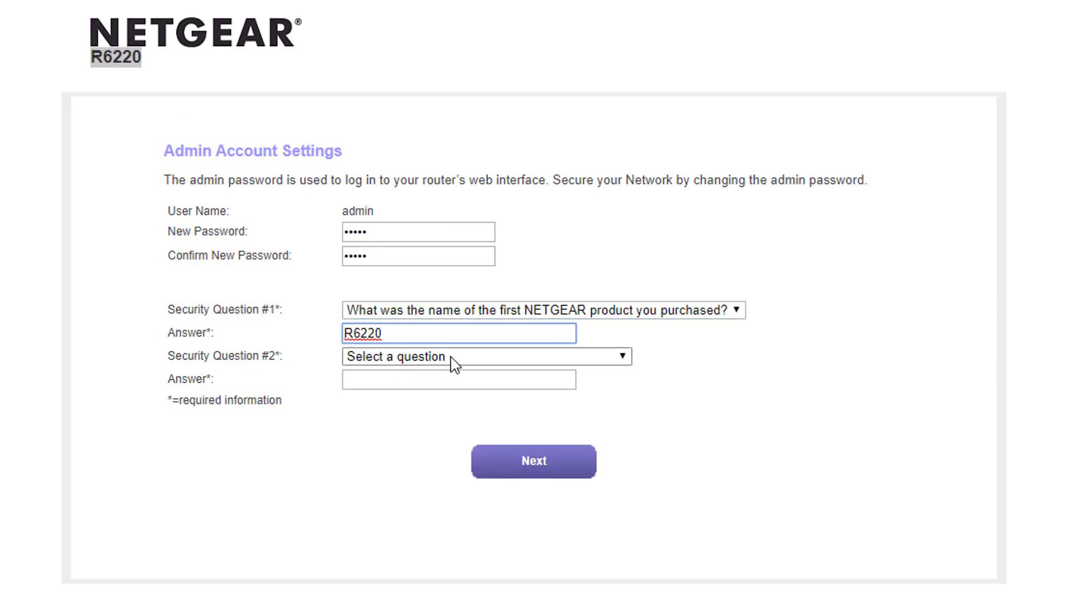
click(452, 358)
click(453, 502)
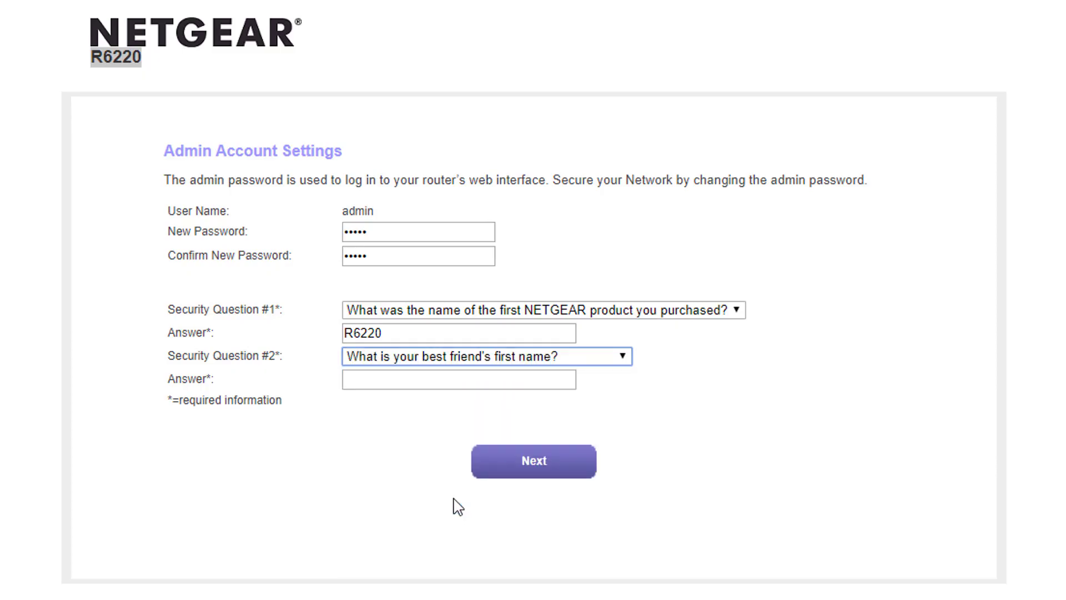
click(438, 383)
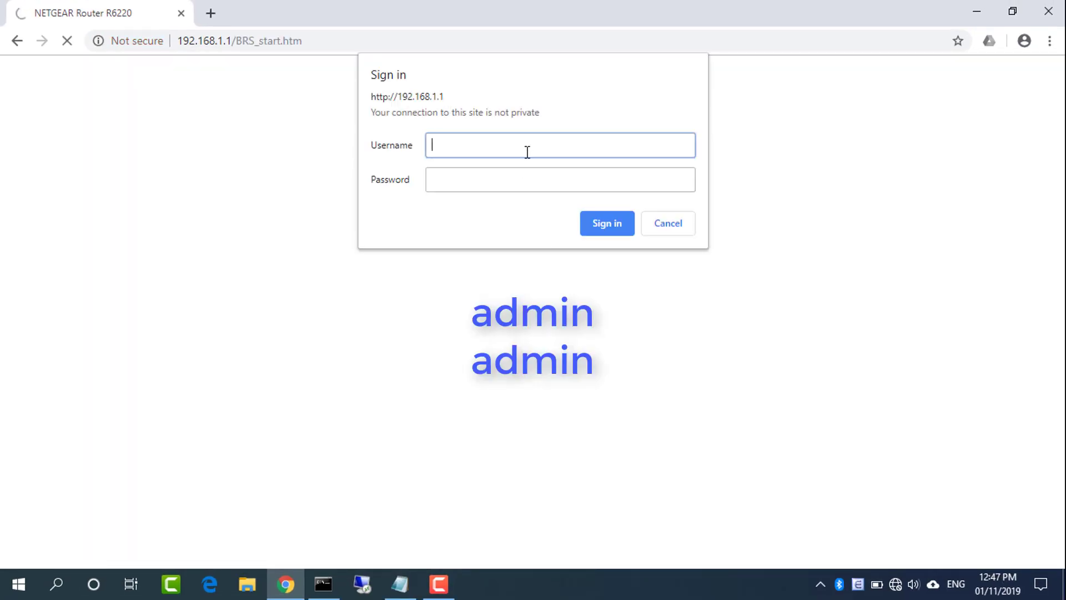
Sign in to the NETGEAR router with the admin credentials without saving the password
text(in)
key(Tab)
text(admin)
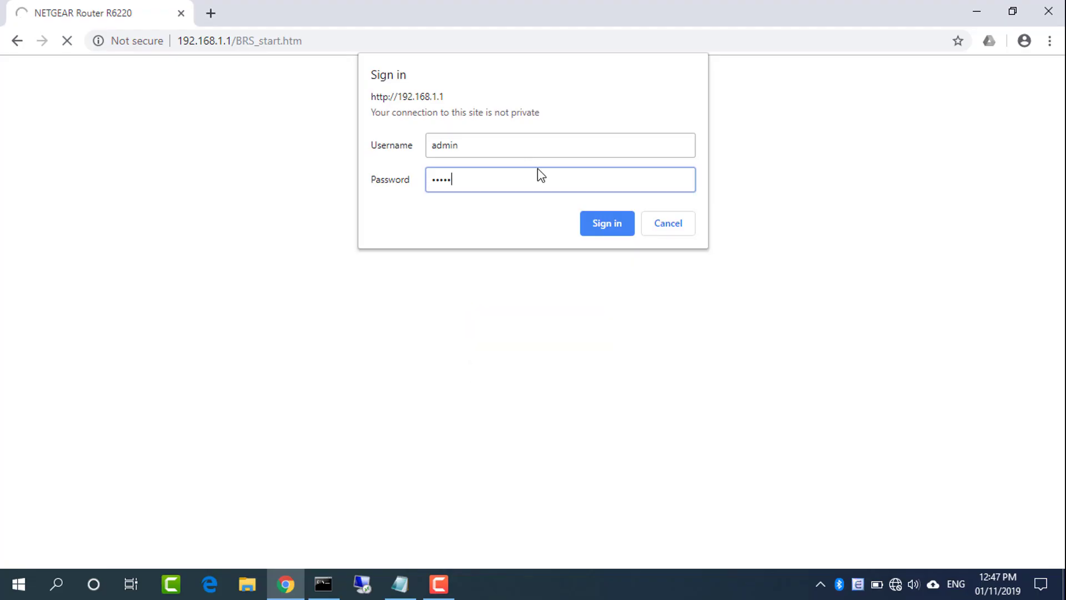
click(607, 225)
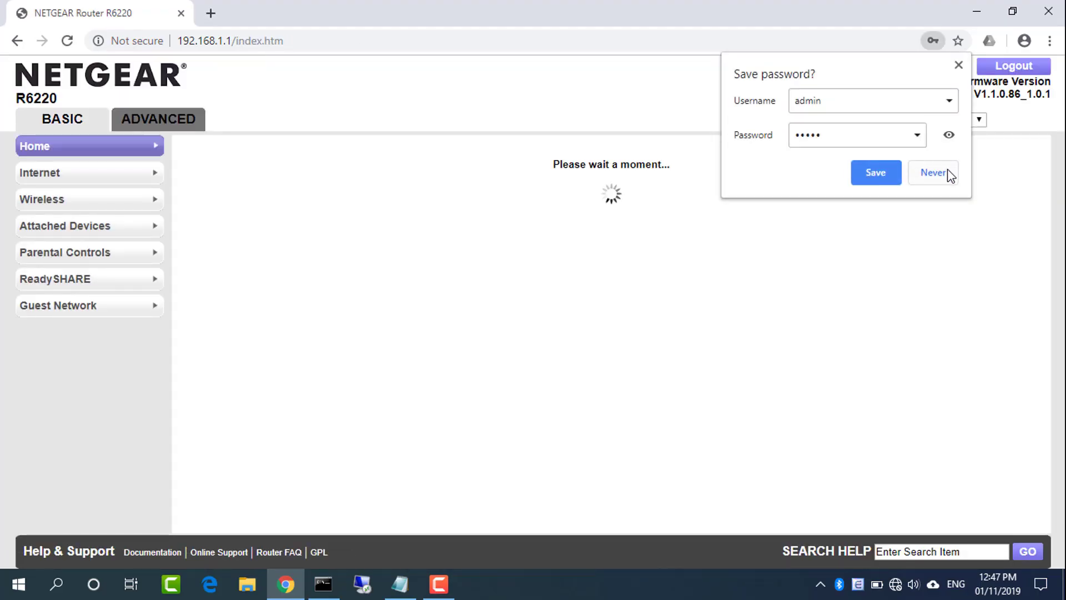
click(947, 172)
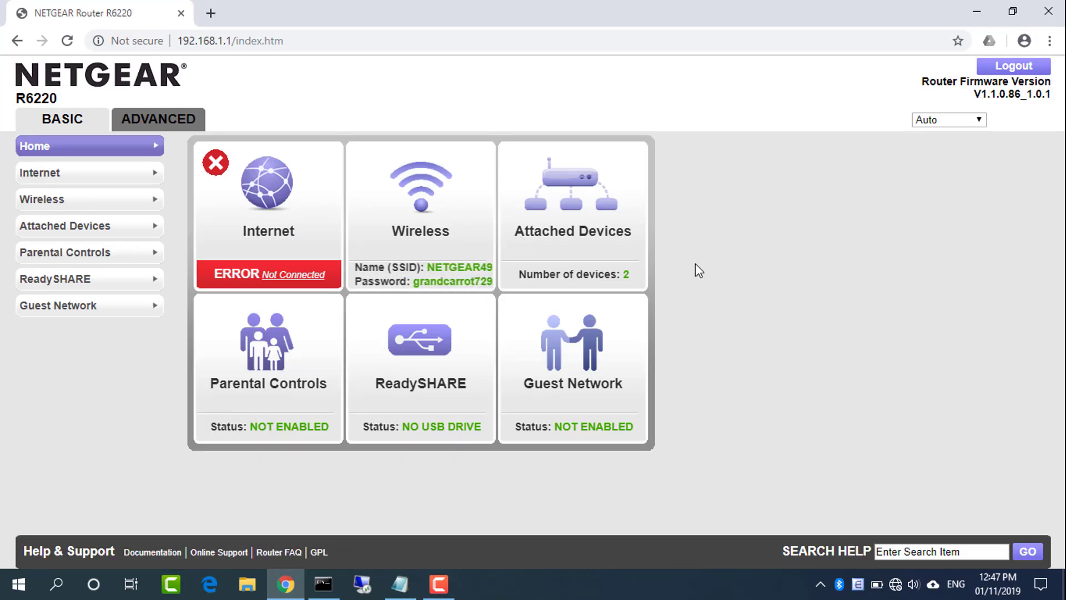
Record the router's login username under Router 2 in the notes
click(400, 583)
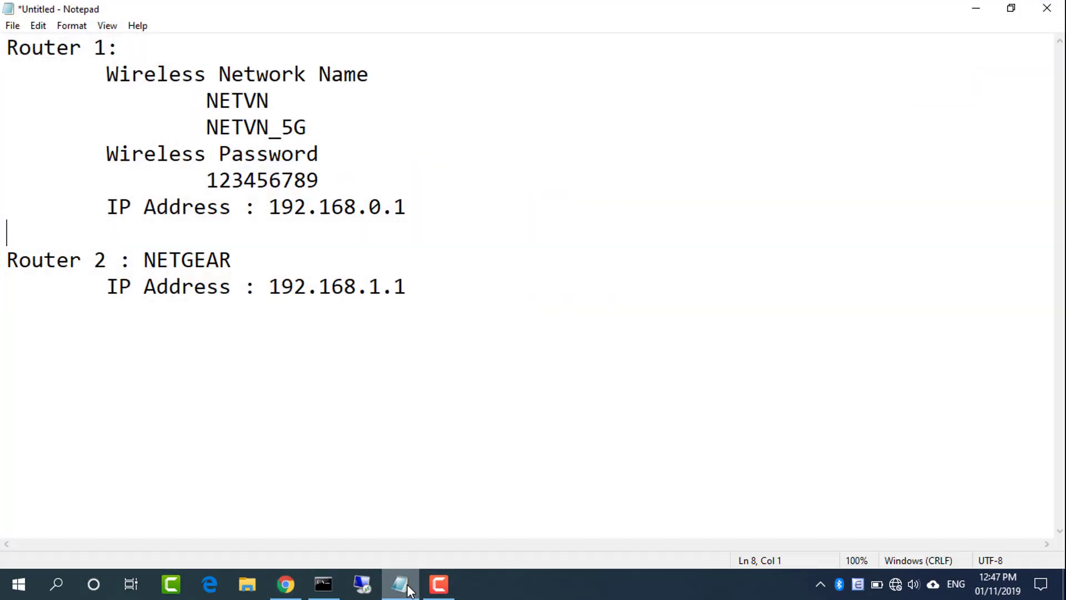
click(455, 294)
key(Return)
key(Tab)
text(username : admin)
key(Return)
key(Tab)
Add the router's login password line, then review Router 1's network names and wireless password
text(password : admin)
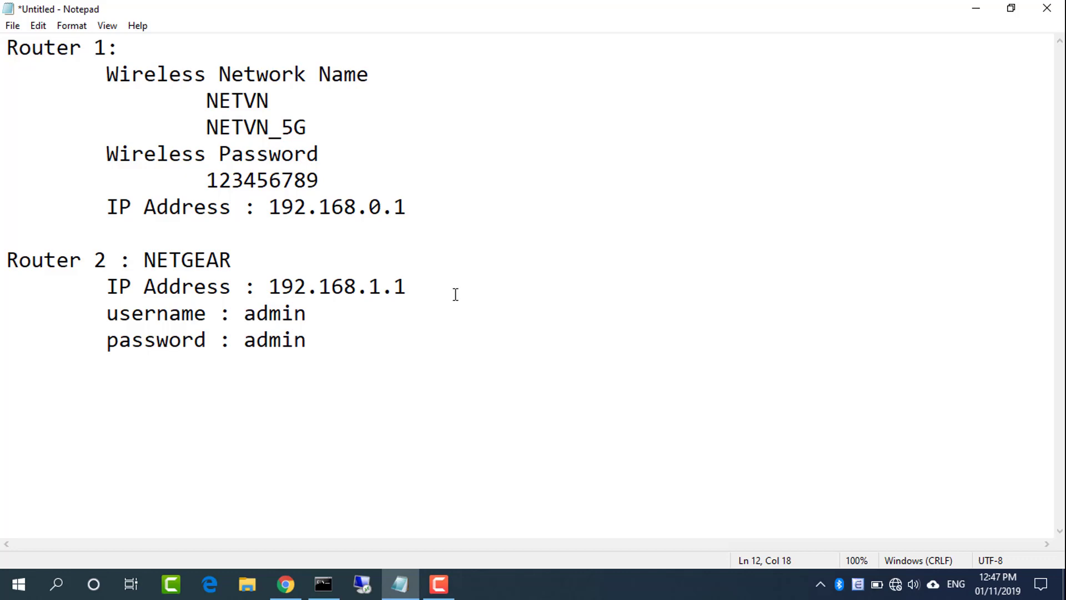
click(980, 8)
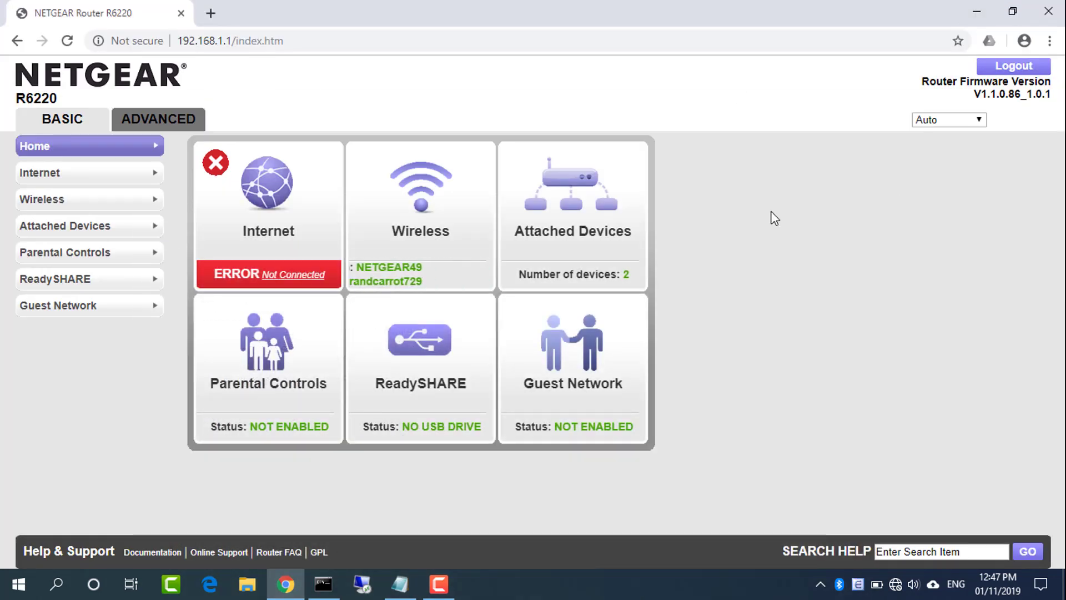
click(399, 583)
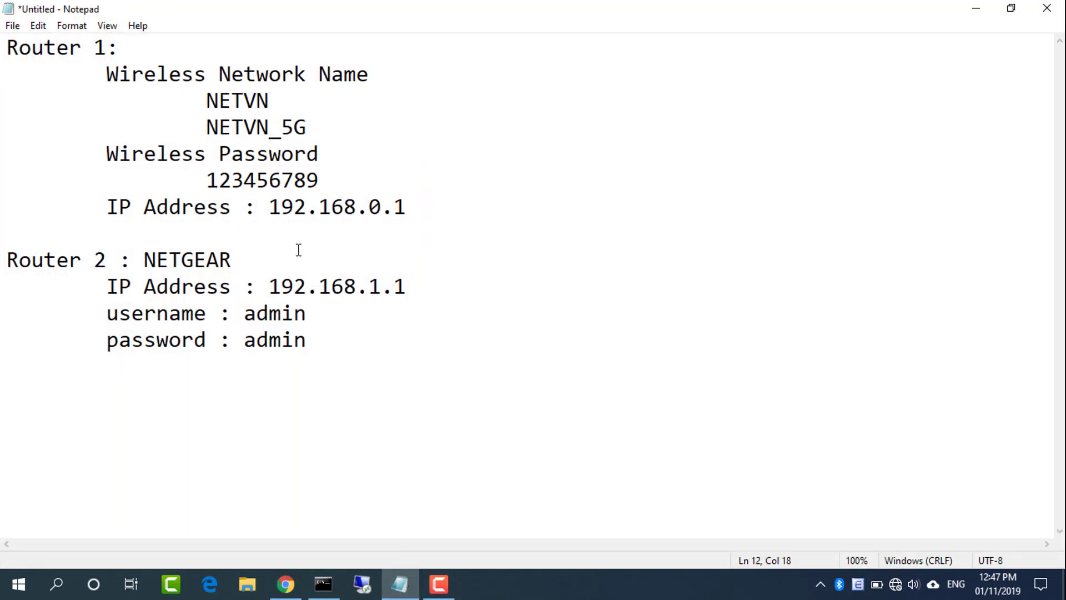
drag(308, 130, 107, 74)
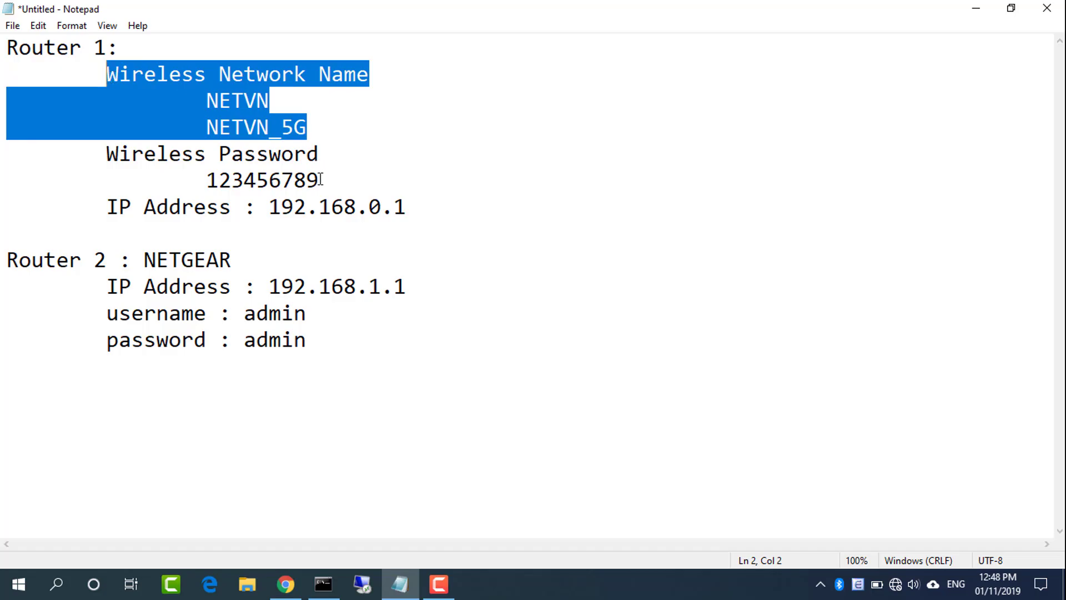
drag(321, 179, 112, 151)
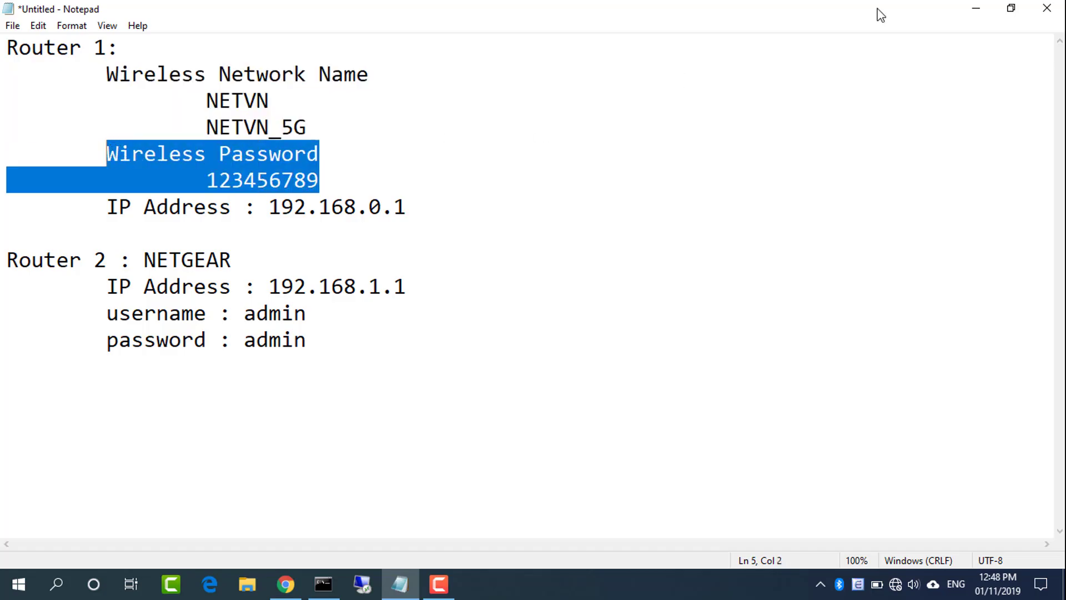
click(976, 8)
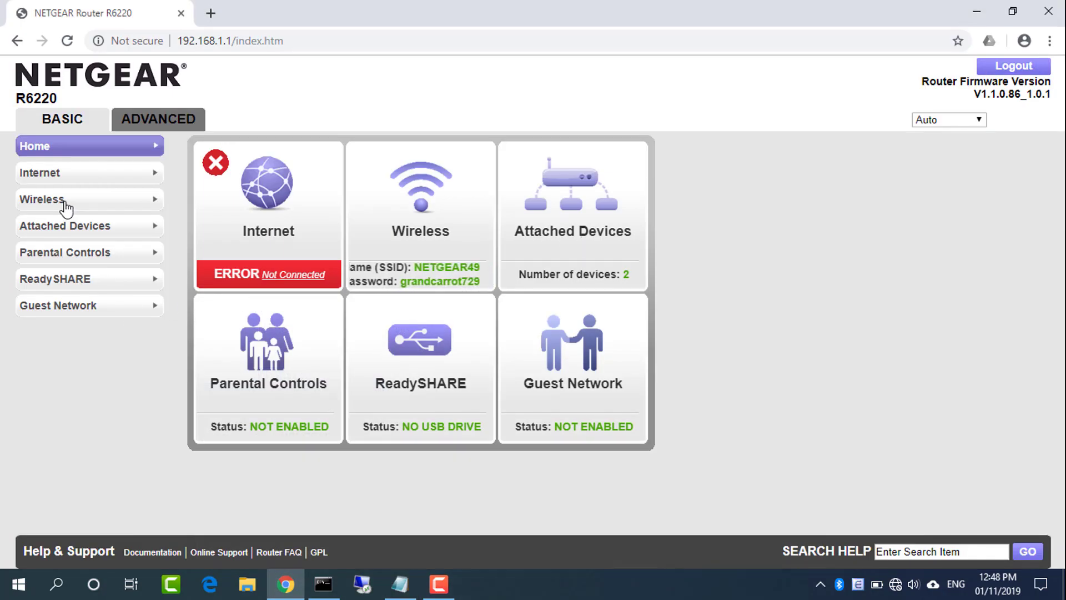
Replace the 2.4GHz name NETGEAR49 and the 2.4GHz passphrase with Router 1's password
click(57, 202)
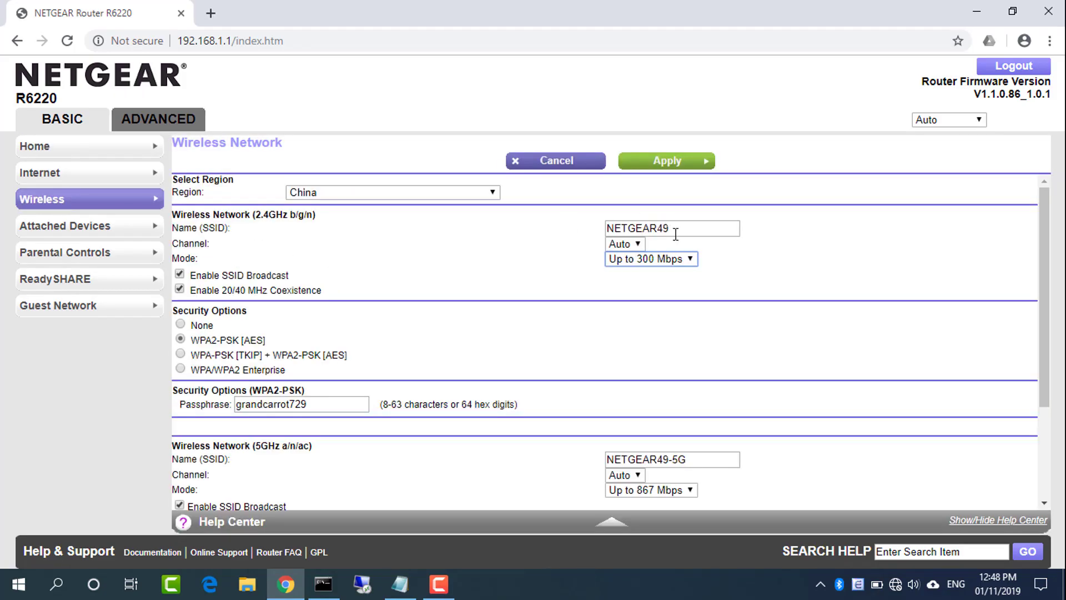
double_click(676, 234)
key(BackSpace)
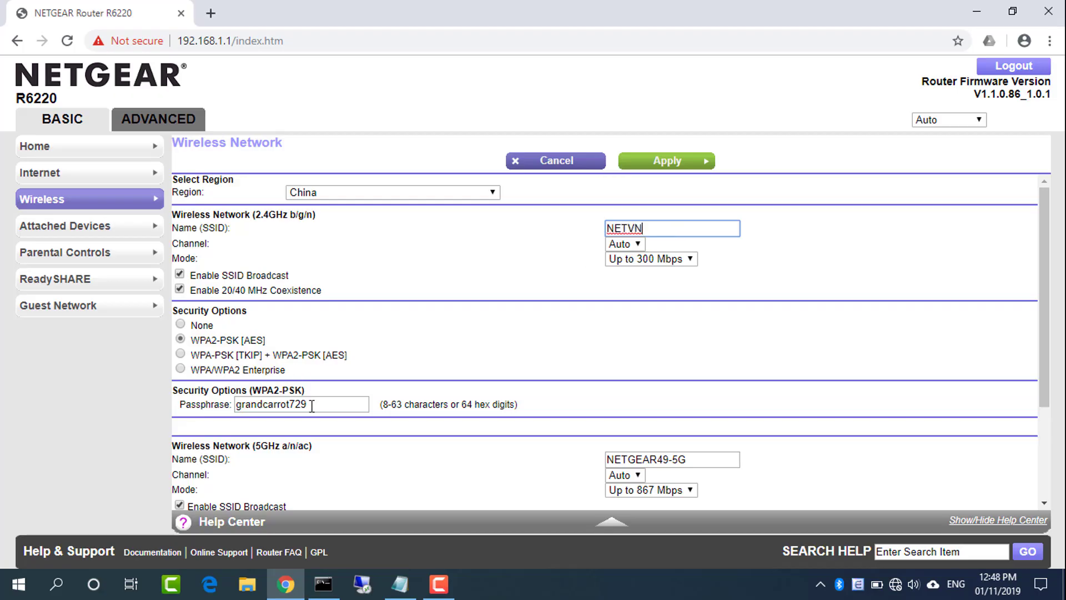
double_click(290, 404)
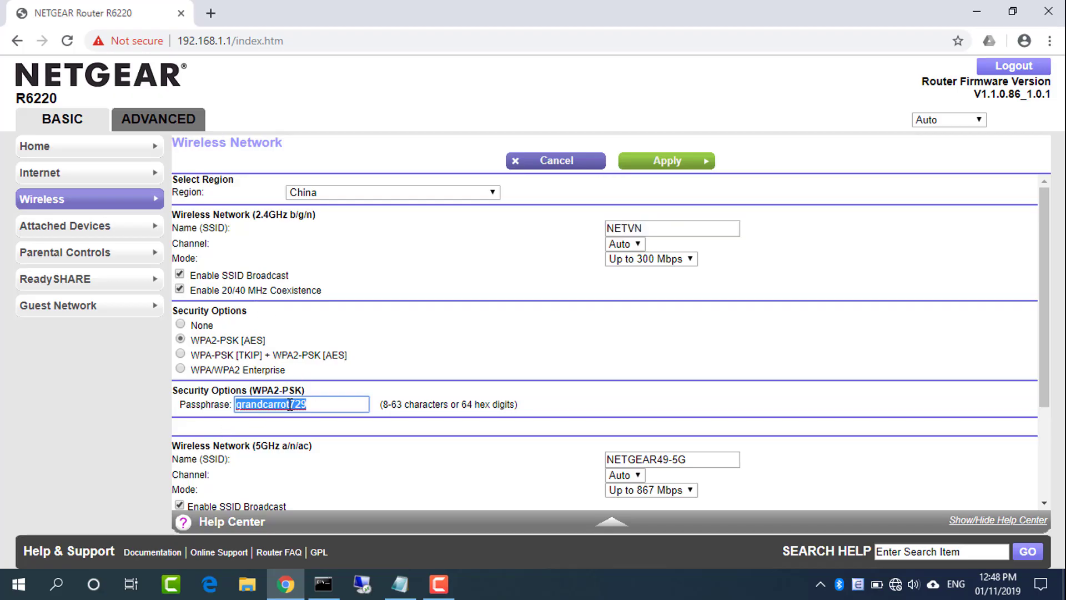
text(123456789)
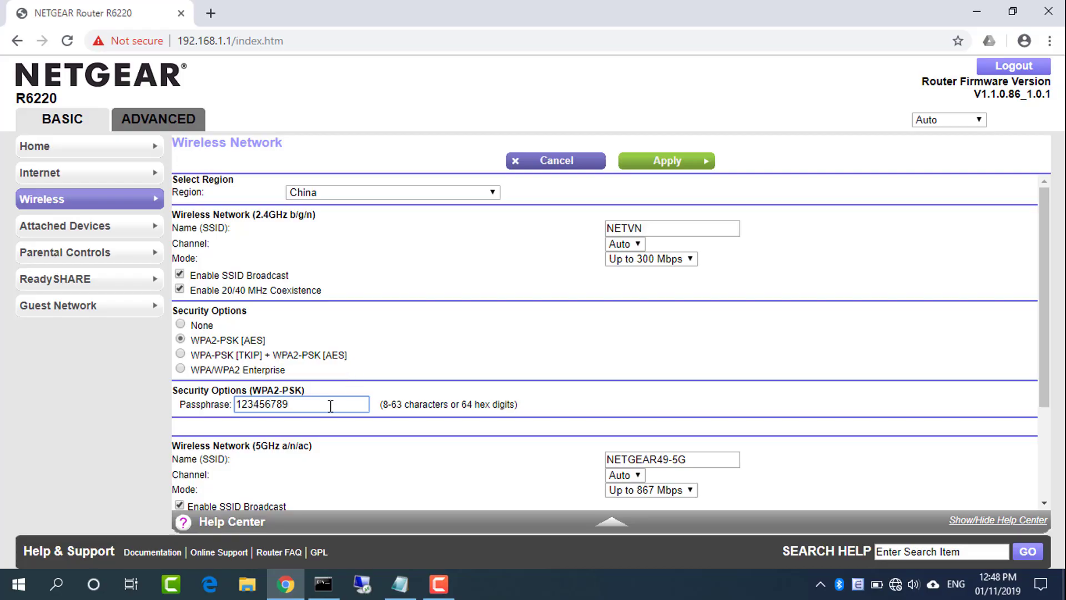
double_click(330, 405)
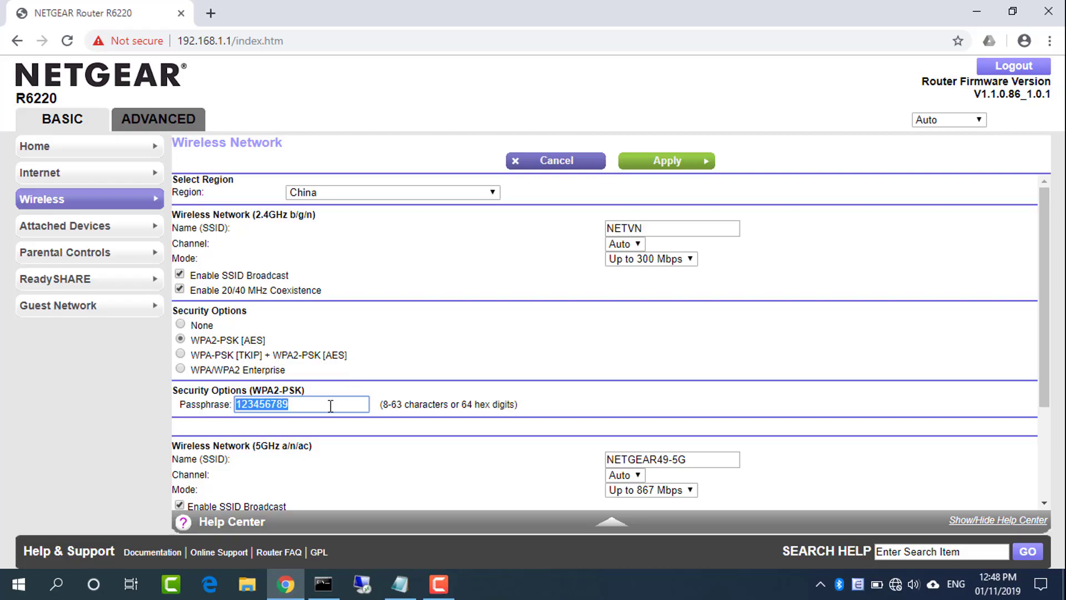
Copy Router 1's wireless password and the 5GHz name NETVN_5G from the notes
click(399, 584)
double_click(300, 181)
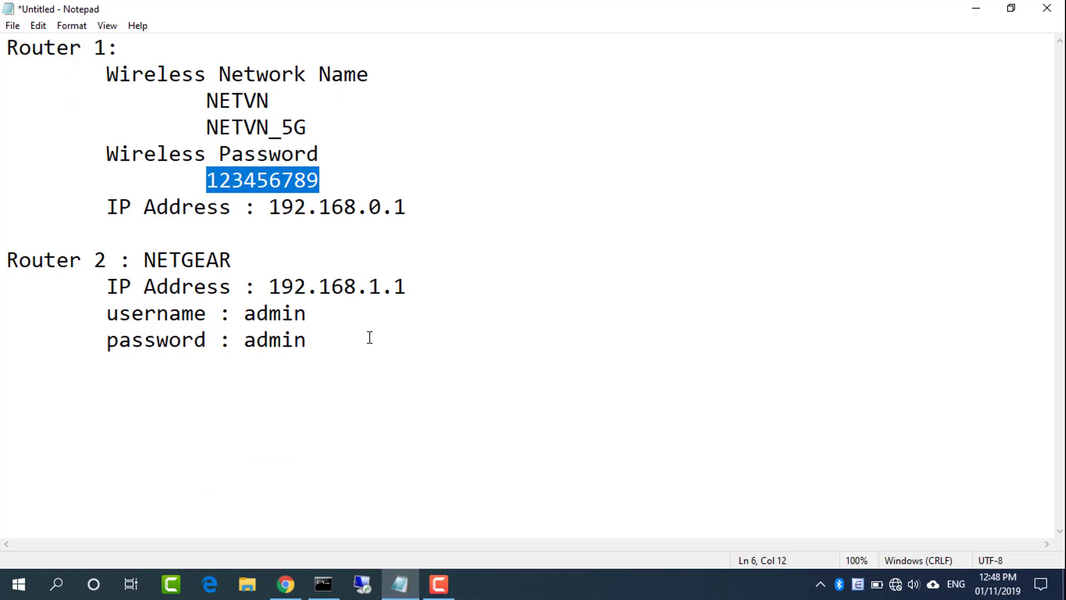
drag(315, 137, 207, 126)
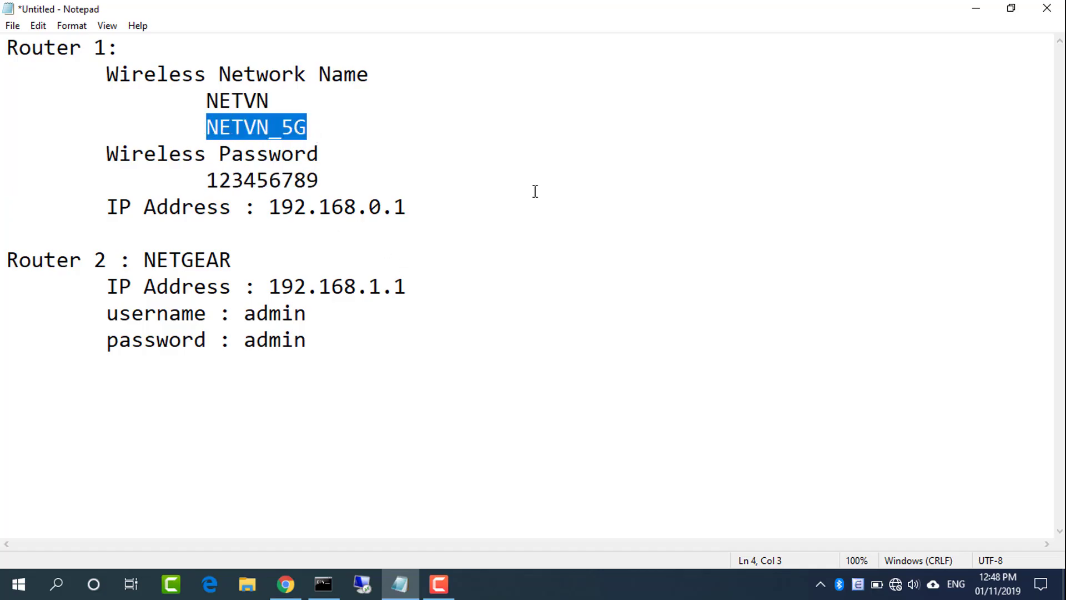
click(975, 8)
Choose WPA2-PSK [AES] security and replace the 5GHz network name with NETVN_5G
drag(1054, 208, 1039, 267)
click(319, 359)
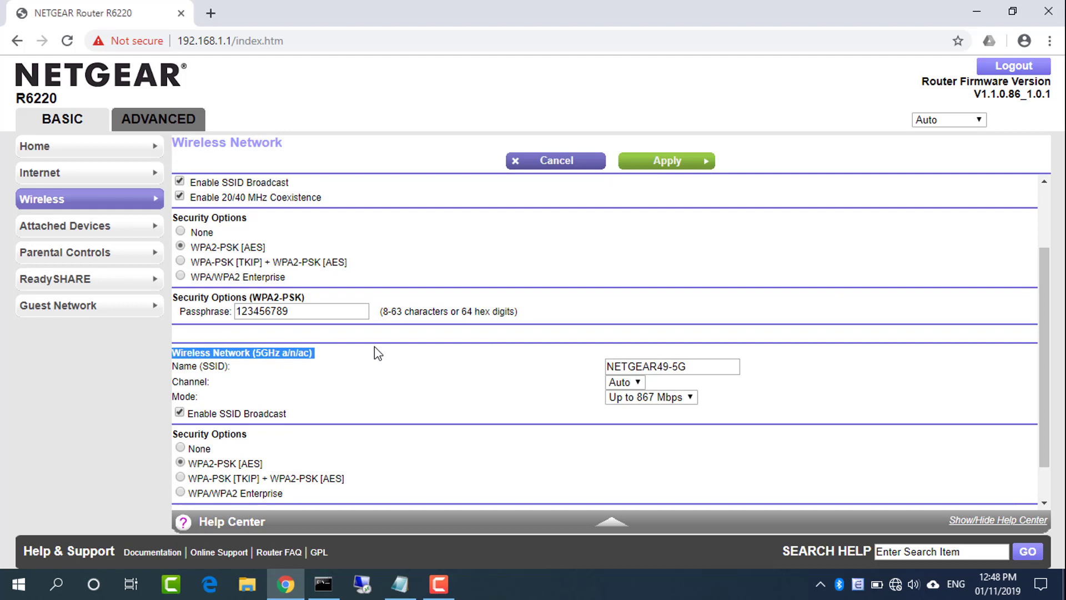
click(700, 364)
key(BackSpace)
key(BackSpace)
key(BackSpace)
key(BackSpace)
key(BackSpace)
key(BackSpace)
key(BackSpace)
key(BackSpace)
key(BackSpace)
key(BackSpace)
key(BackSpace)
key(BackSpace)
text(R6220)
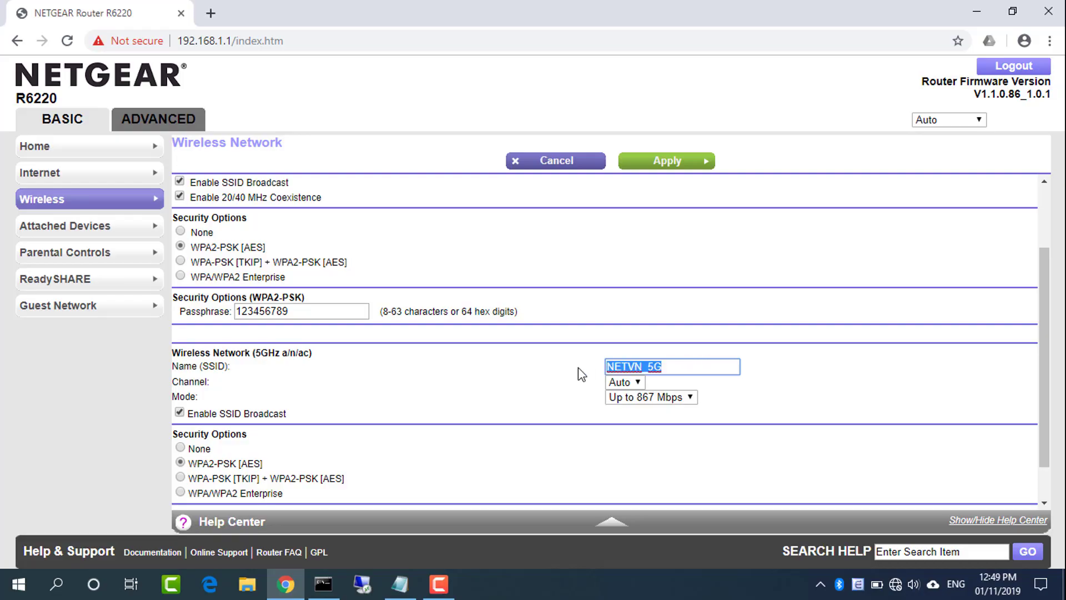
Enter Router 1's passphrase for the 5GHz network
scroll(1040, 336, down, 1)
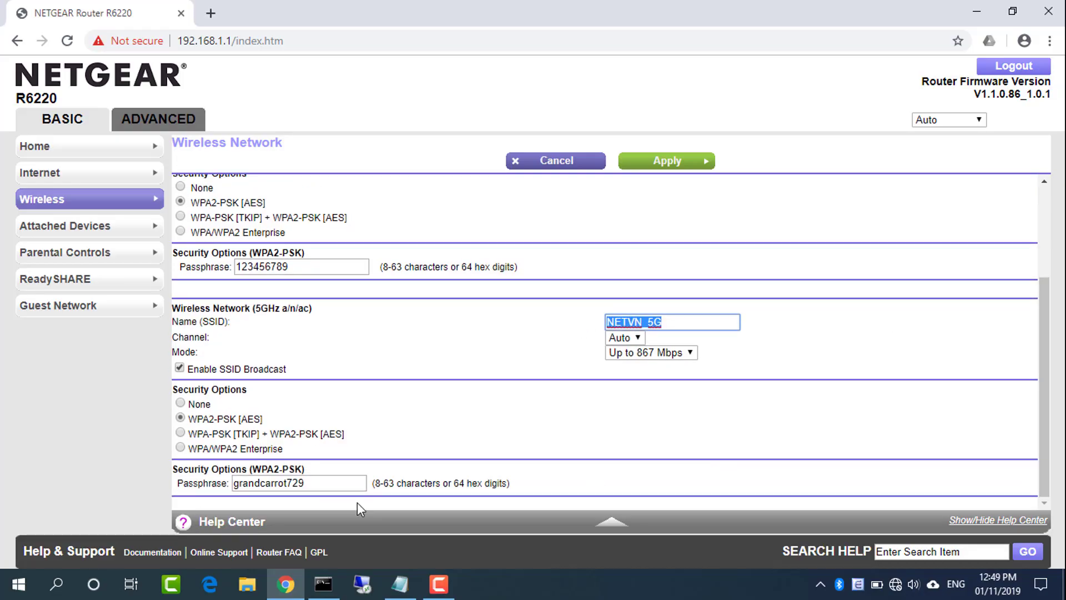
double_click(330, 482)
text(123456789)
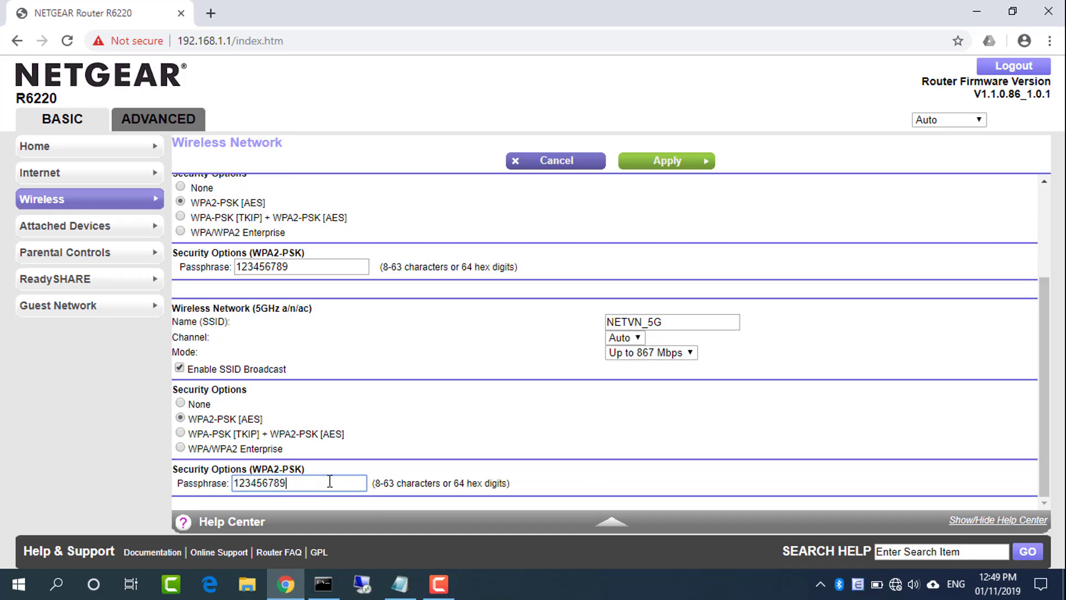
double_click(333, 480)
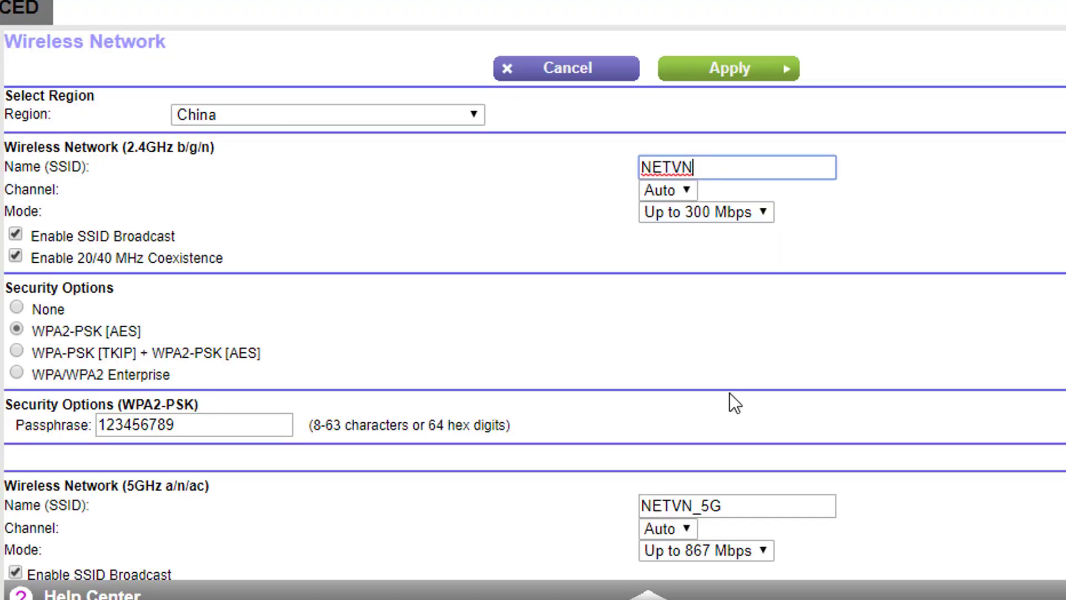
Verify the 5GHz name NETVN_5G and the passphrases for both bands
click(731, 505)
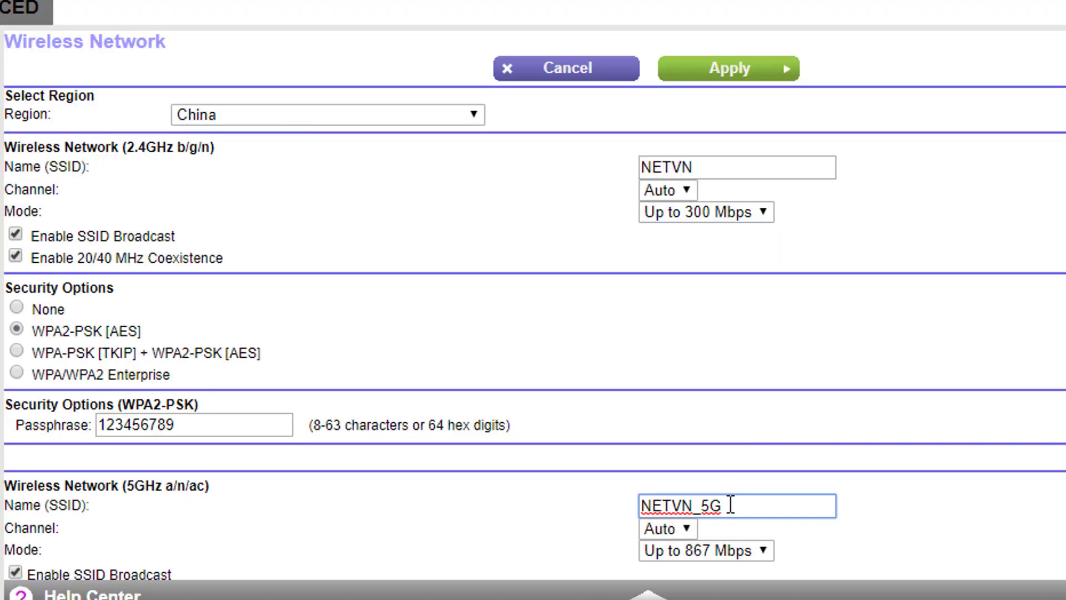
double_click(219, 416)
scroll(374, 419, down, 3)
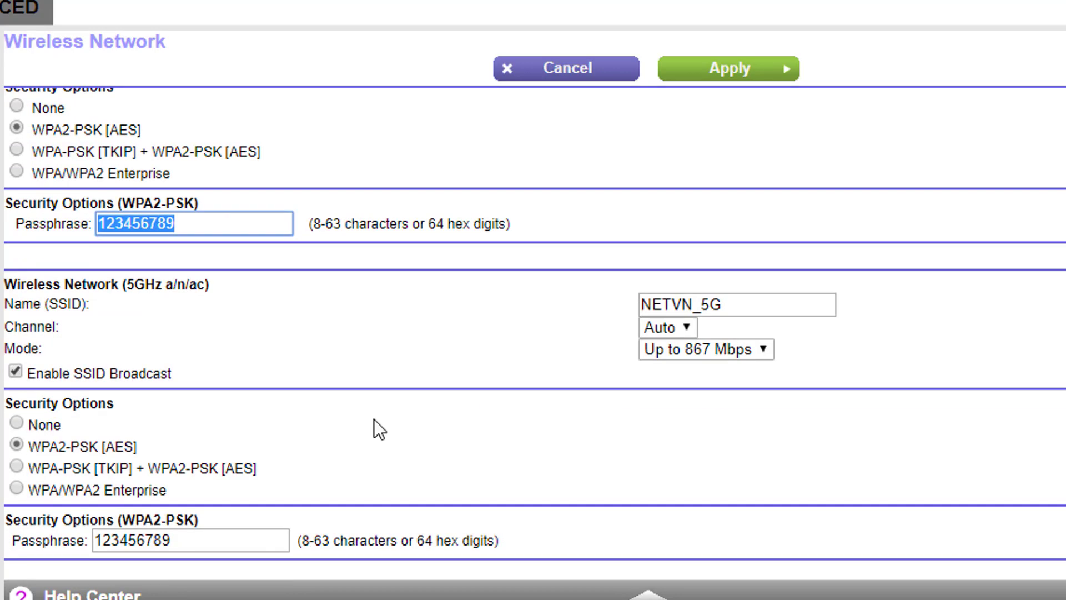
double_click(161, 543)
click(399, 584)
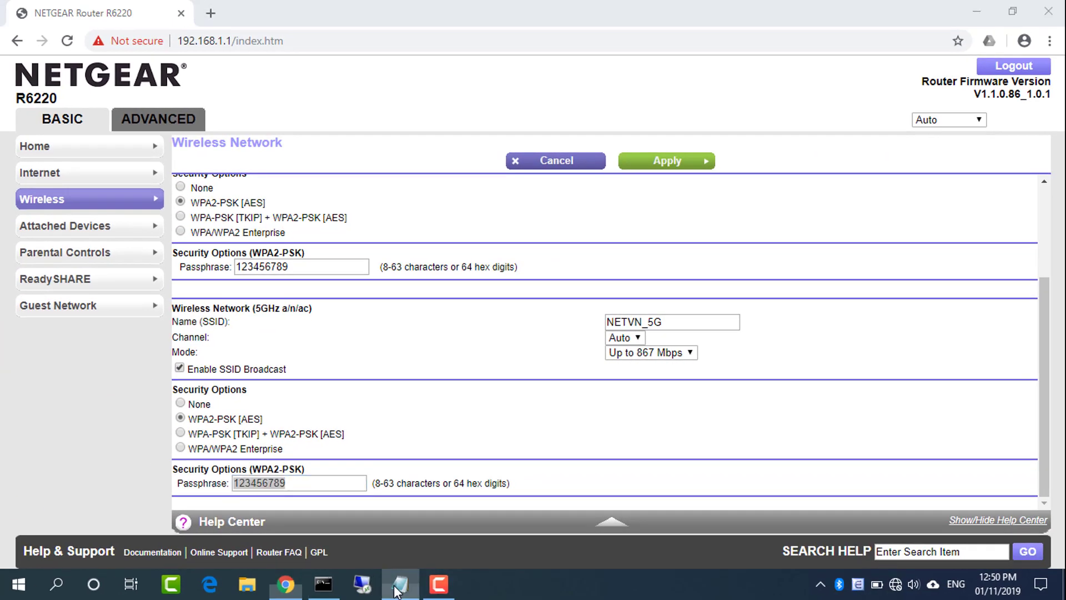
Copy Router 1's NETVN, NETVN_5G and wireless password under the NETGEAR notes, adding 'Access Point Mode'
click(328, 340)
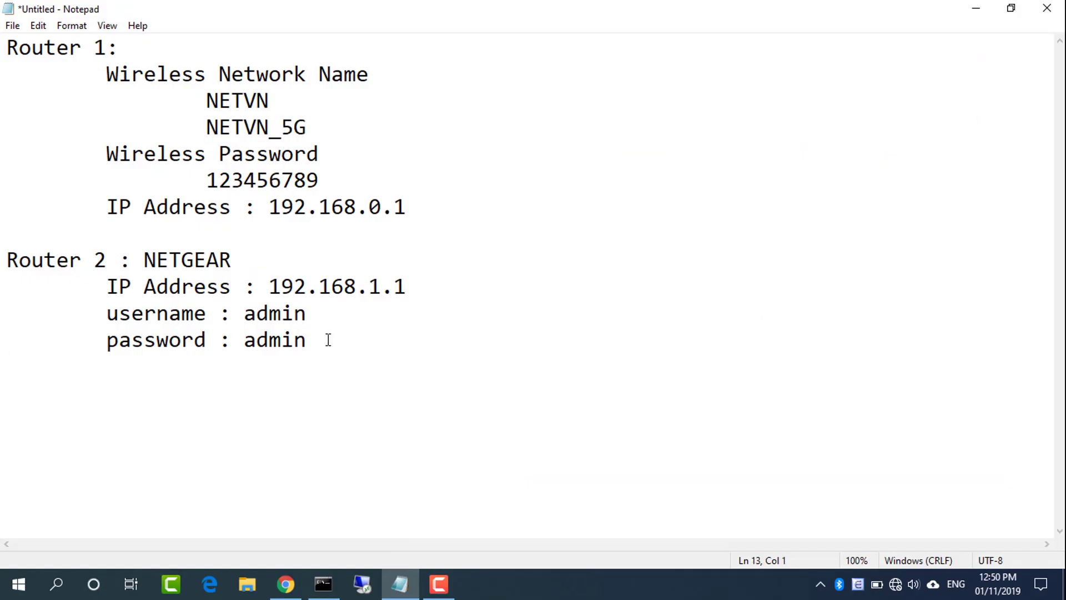
drag(96, 71, 340, 175)
key(ctrl+c)
click(47, 357)
key(Return)
key(Return)
key(Tab)
key(ctrl+v)
key(Return)
key(Tab)
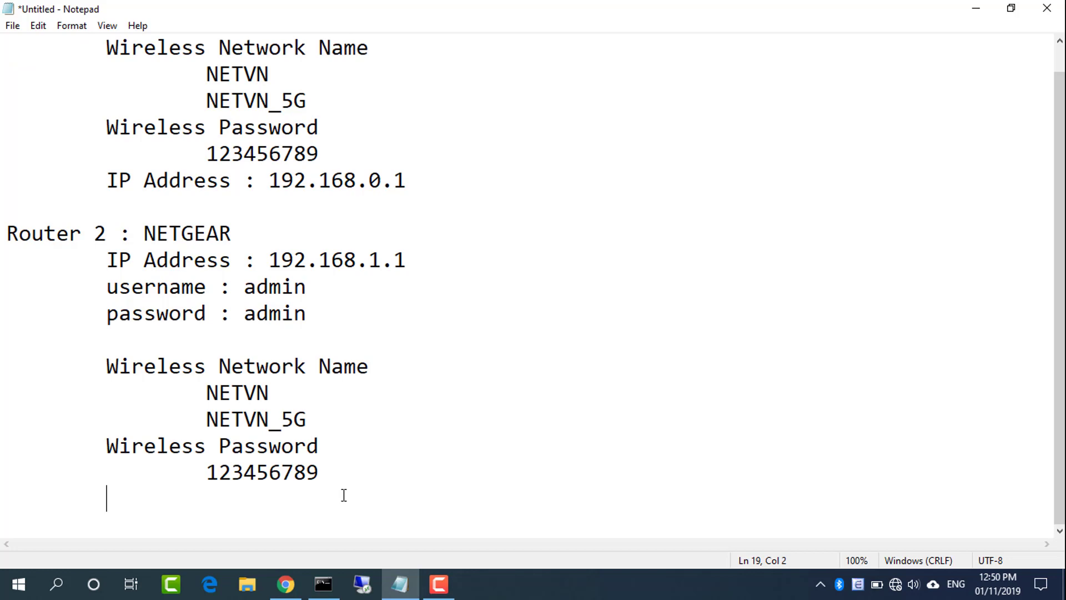
text(Access Point Mode)
drag(340, 506, 105, 494)
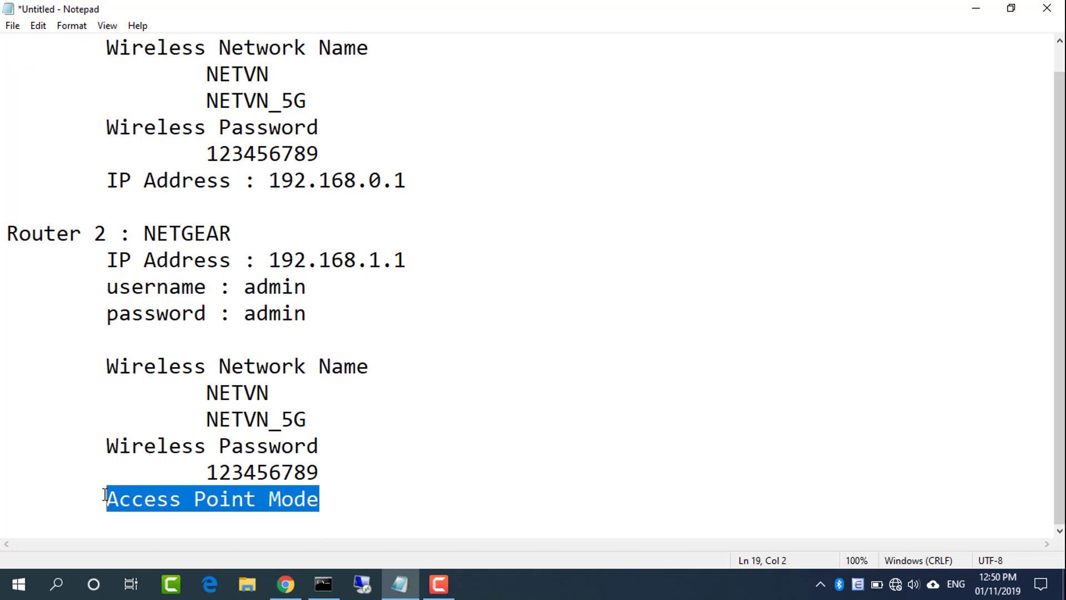
Minimize the notes and go to NETGEAR's ADVANCED > Advanced Setup > Wireless Access Point page
click(985, 12)
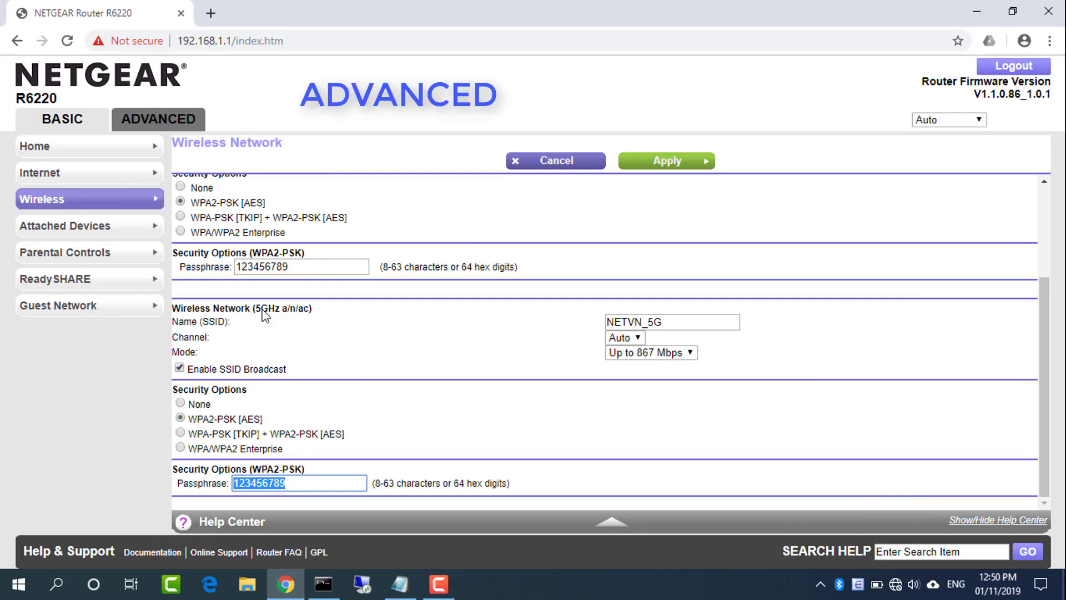
click(170, 125)
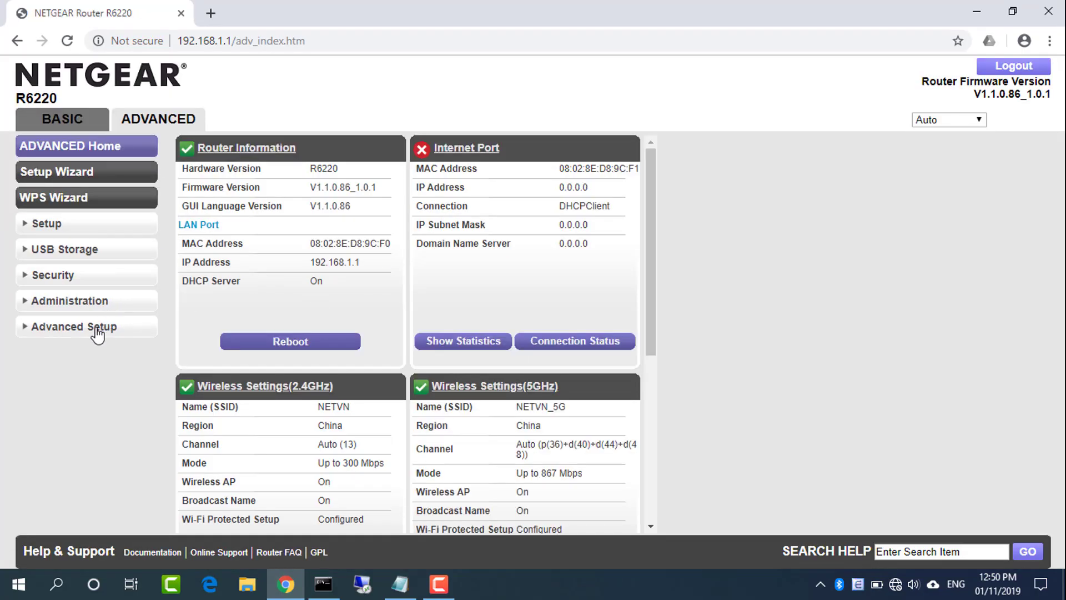
click(98, 332)
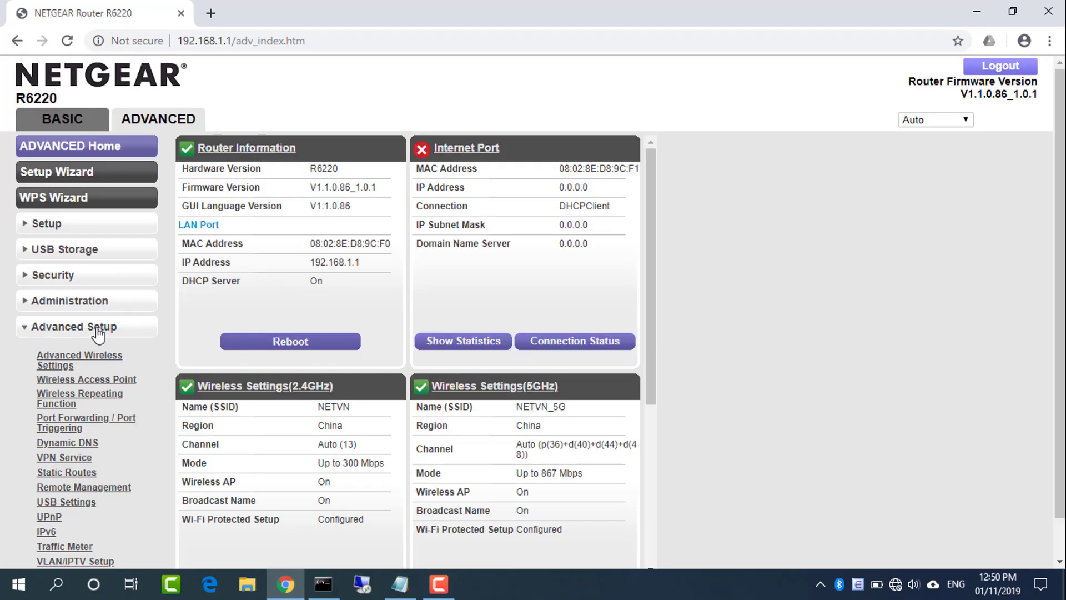
click(101, 382)
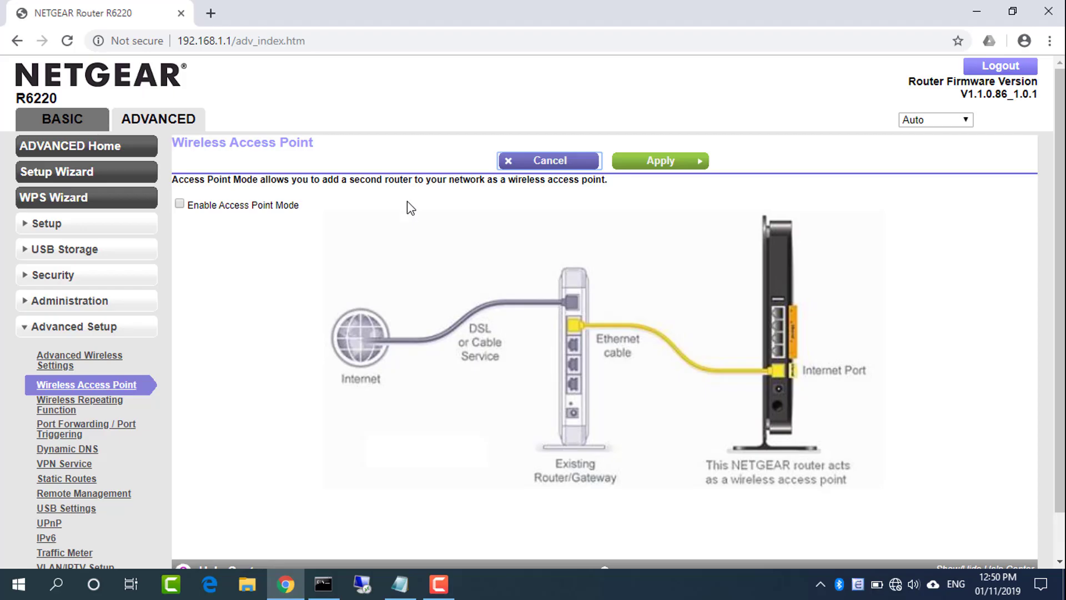
Enable Access Point Mode, keeping 'Get dynamically from existing router' for the IP address
click(180, 204)
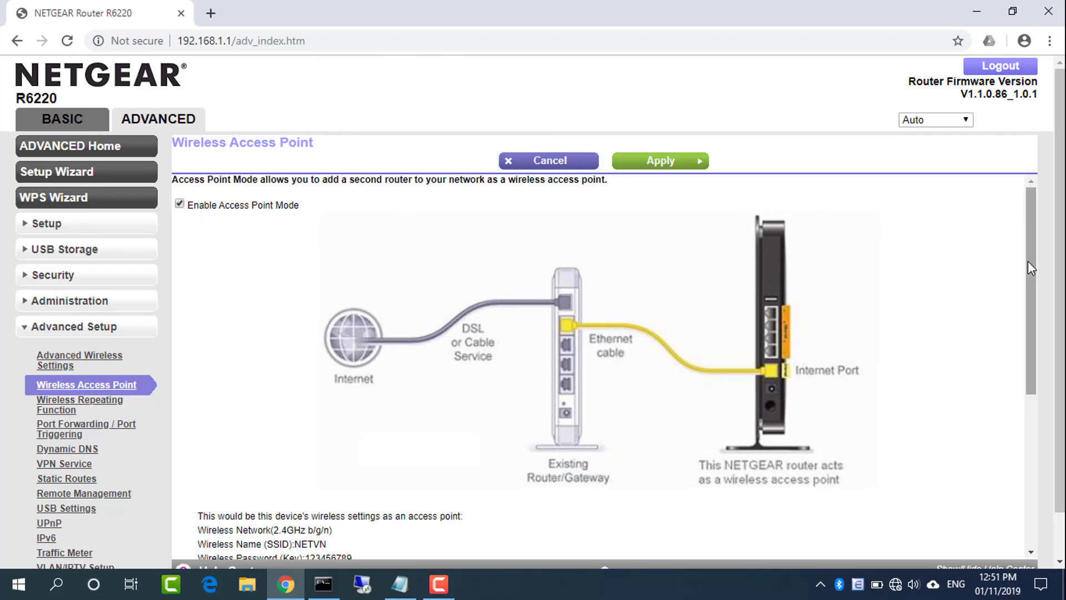
drag(1028, 262, 1027, 289)
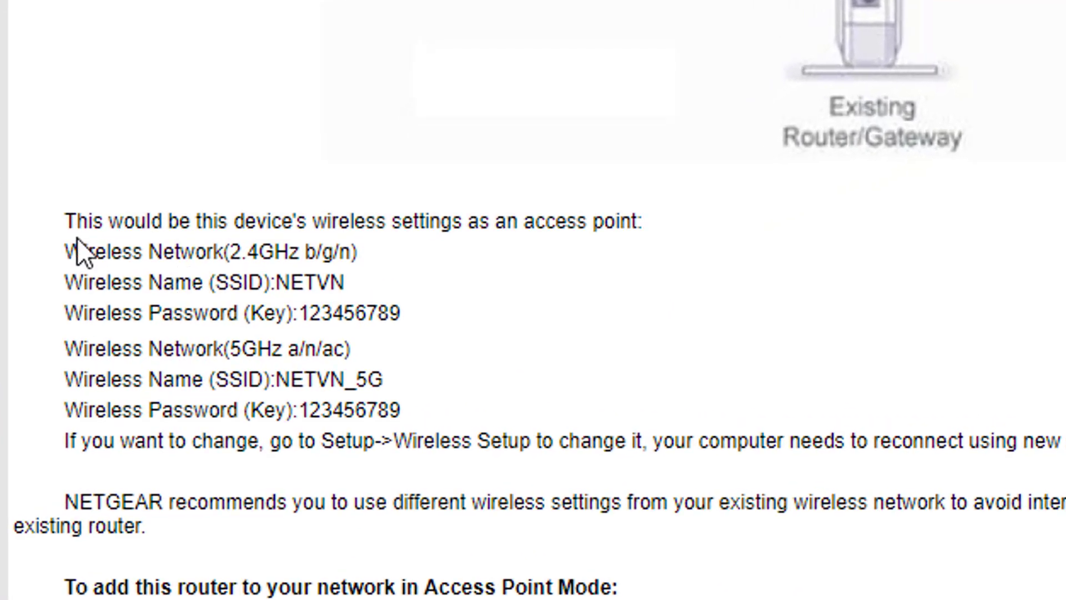
drag(76, 222, 630, 411)
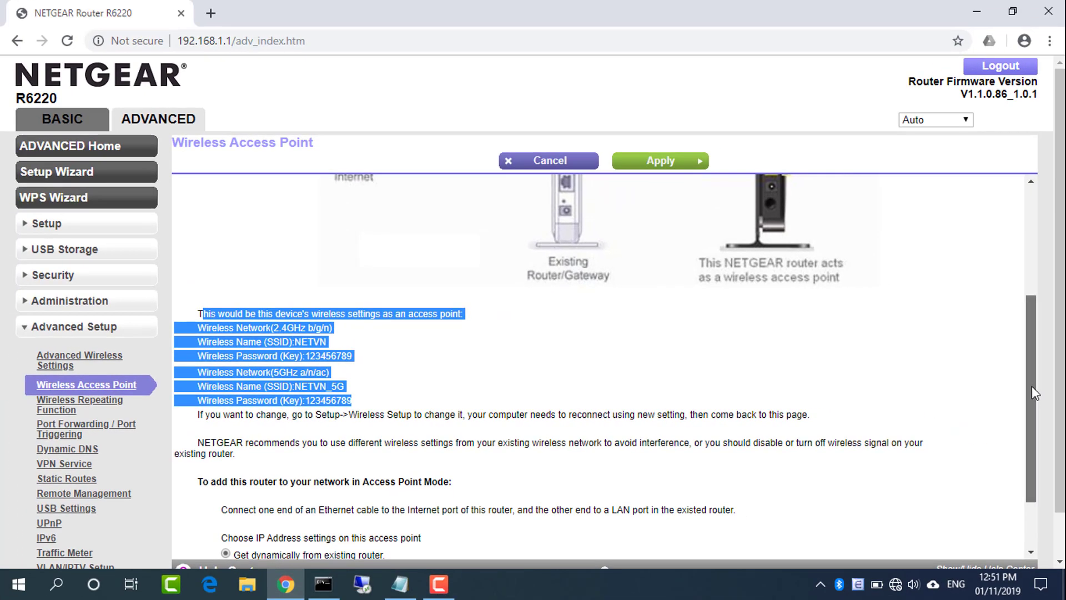
scroll(1032, 393, down, 1)
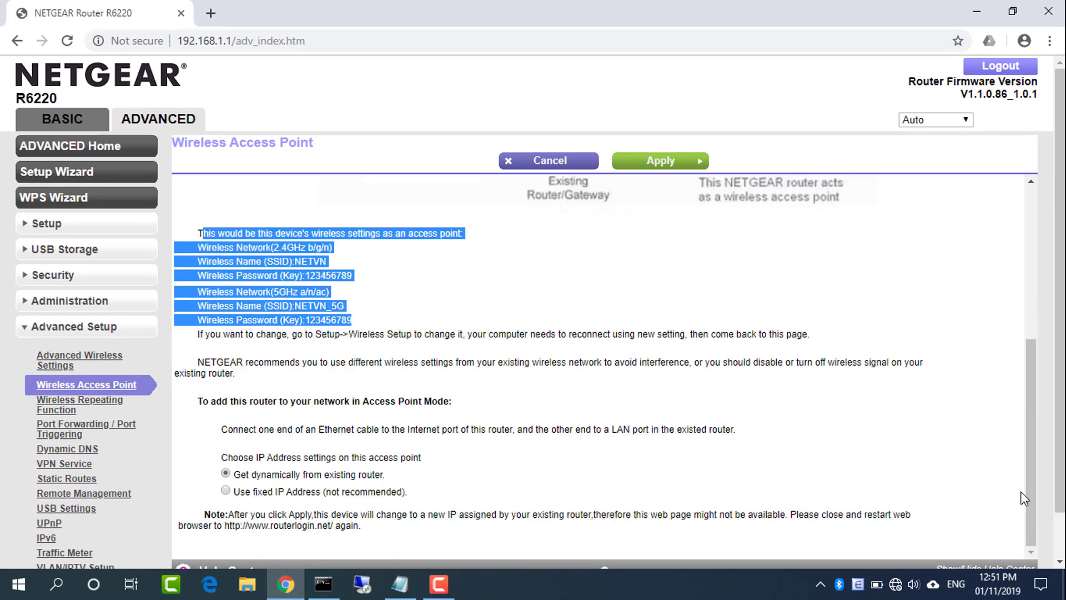
drag(239, 472, 394, 476)
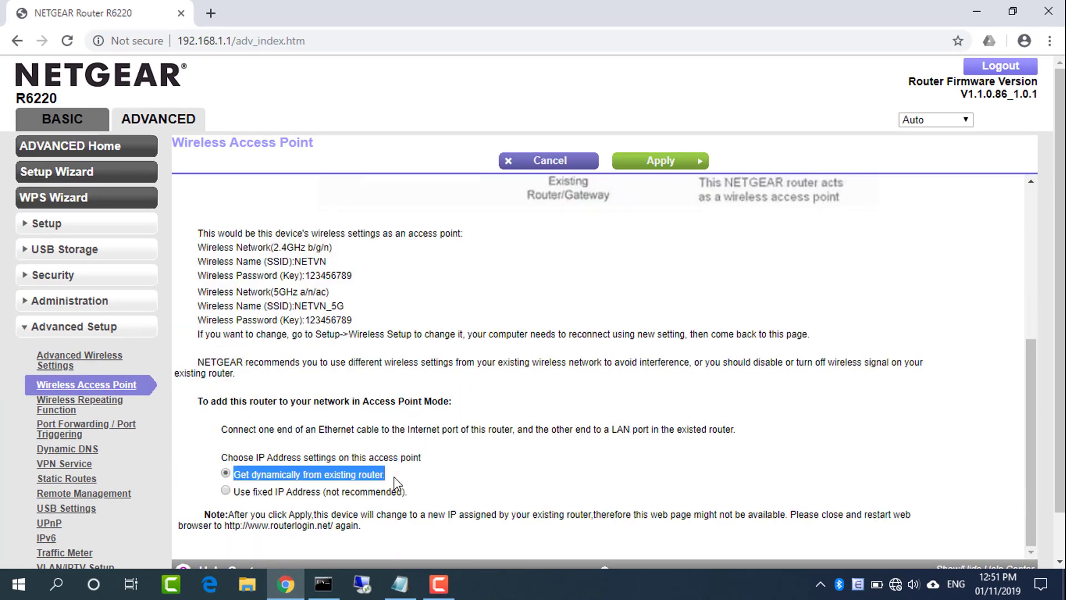
click(394, 476)
drag(1040, 356, 1047, 215)
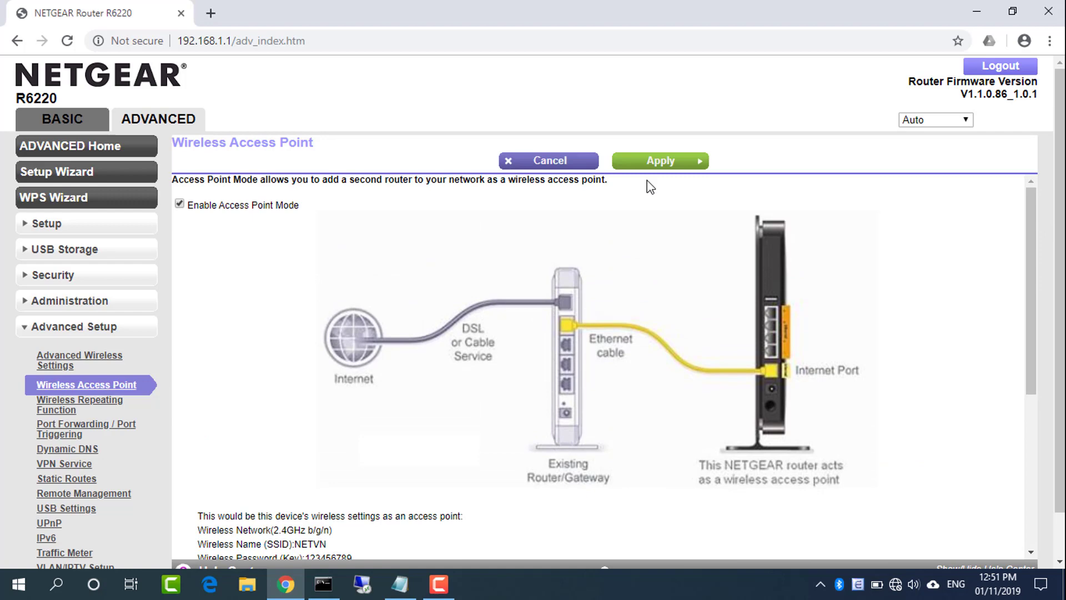
Apply the Access Point Mode settings on the NETGEAR R6220
click(676, 165)
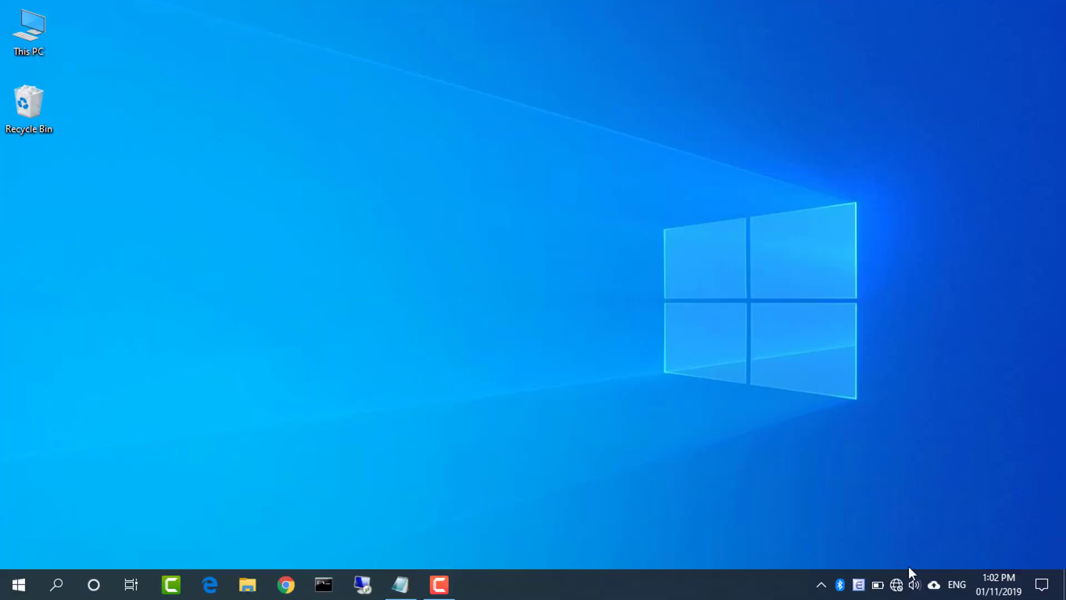
Connect the computer to the NETVN Wi-Fi network
click(901, 589)
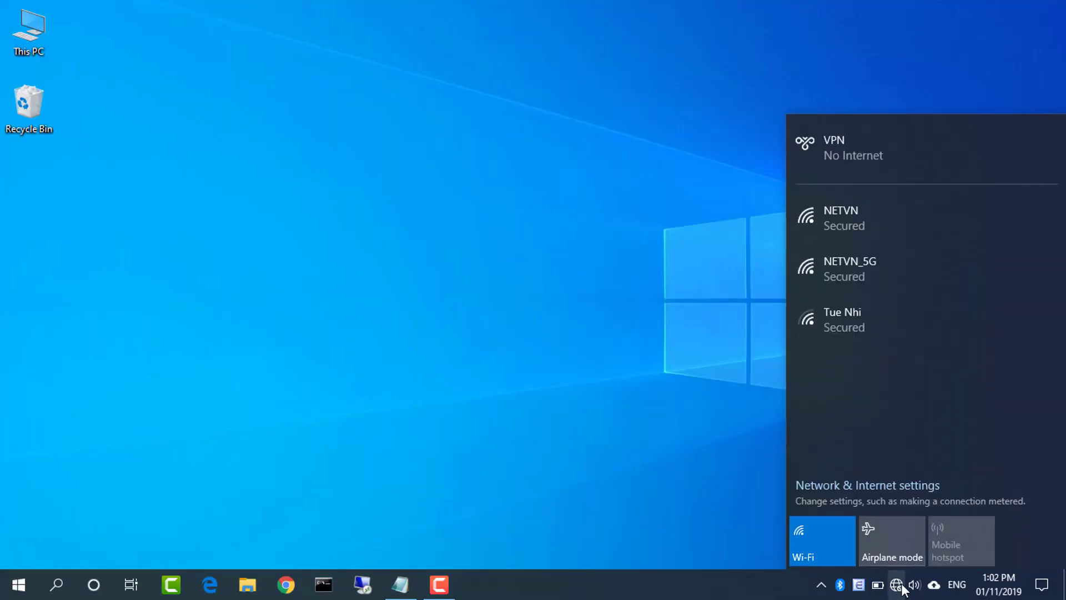
click(894, 225)
click(981, 289)
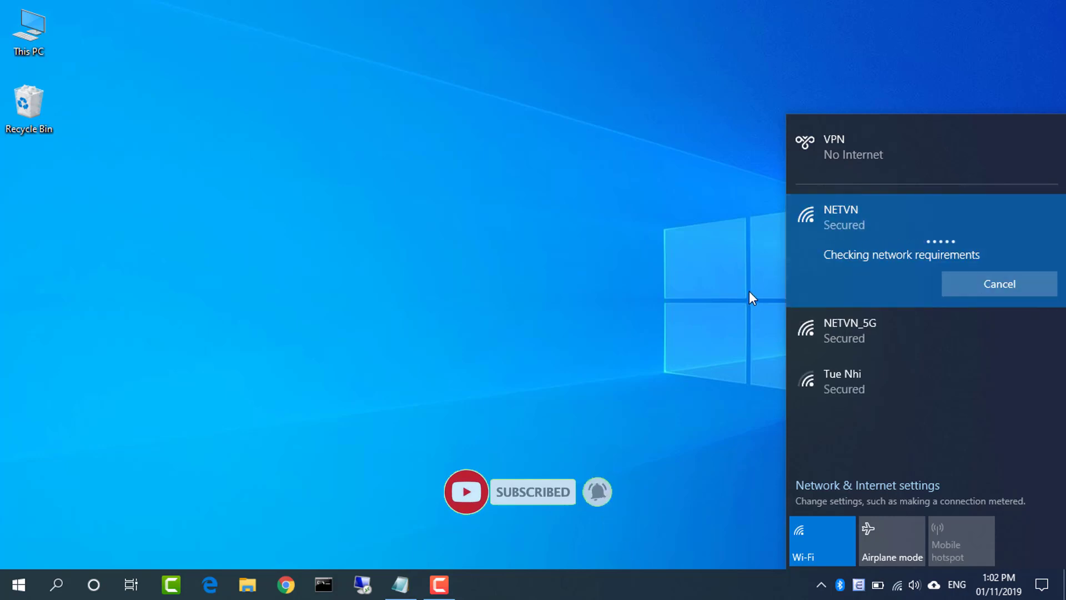
click(627, 272)
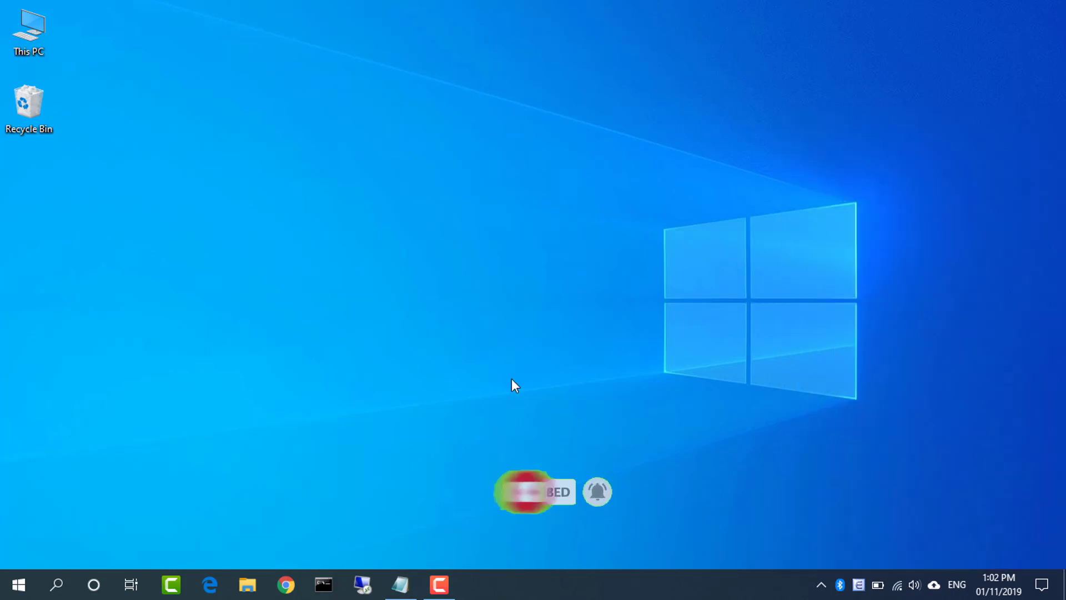
Run ipconfig in Command Prompt and check the default gateway is 192.168.0.1
click(333, 586)
text(ipcon)
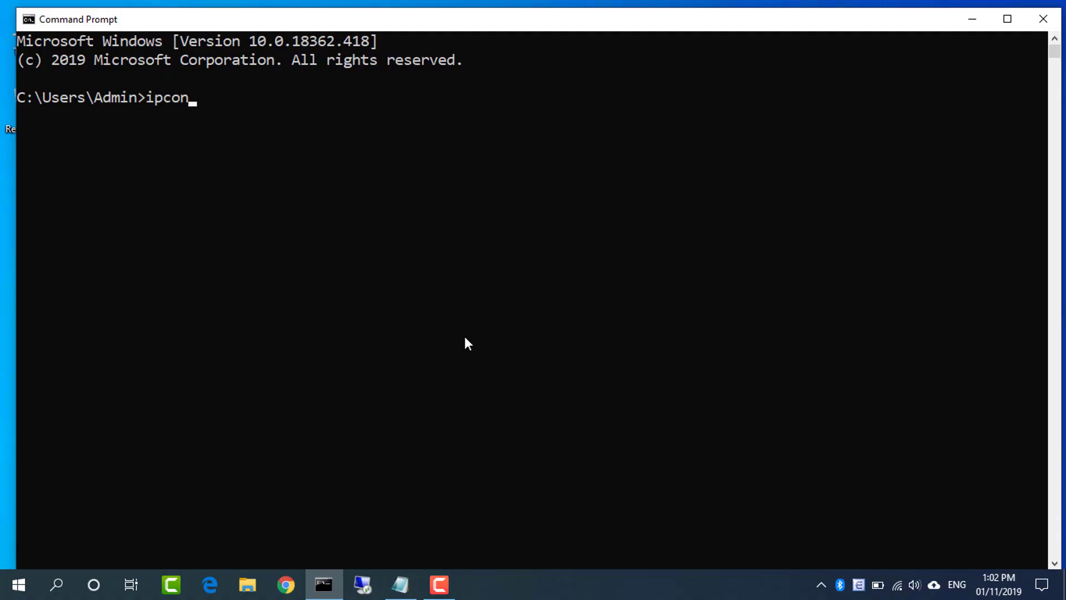
text(fig)
key(Return)
double_click(422, 511)
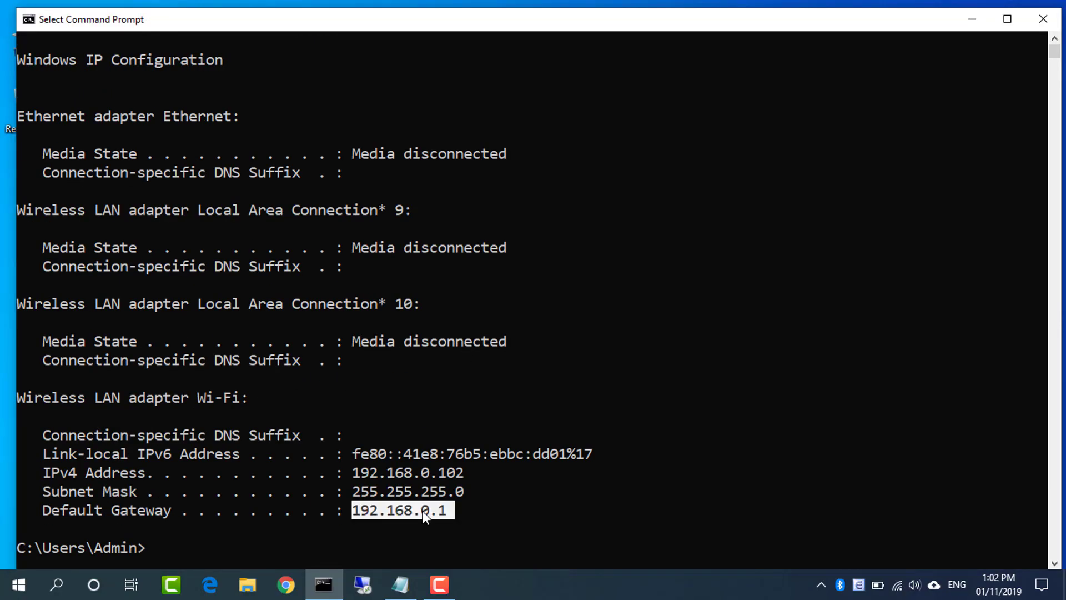
Minimize Command Prompt and load 192.168.0.1 in Chrome
click(975, 20)
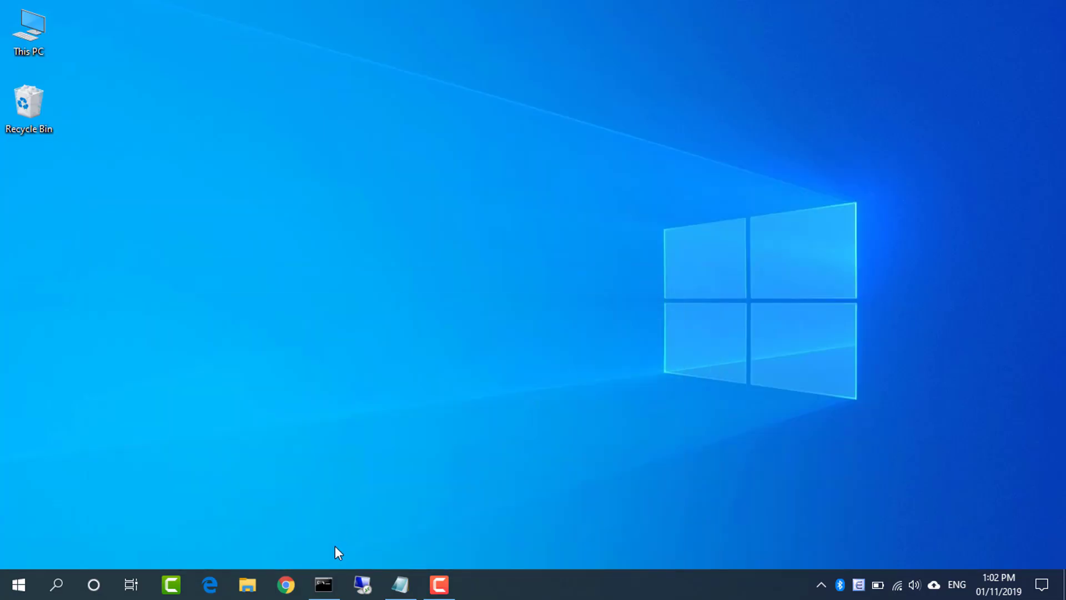
click(286, 584)
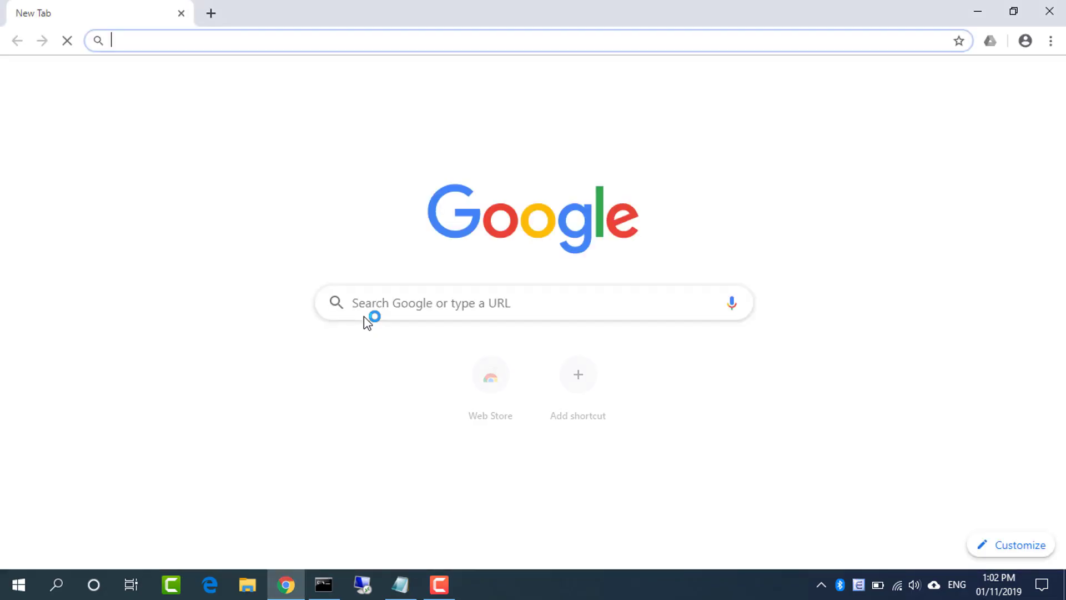
text(192.168.0.1)
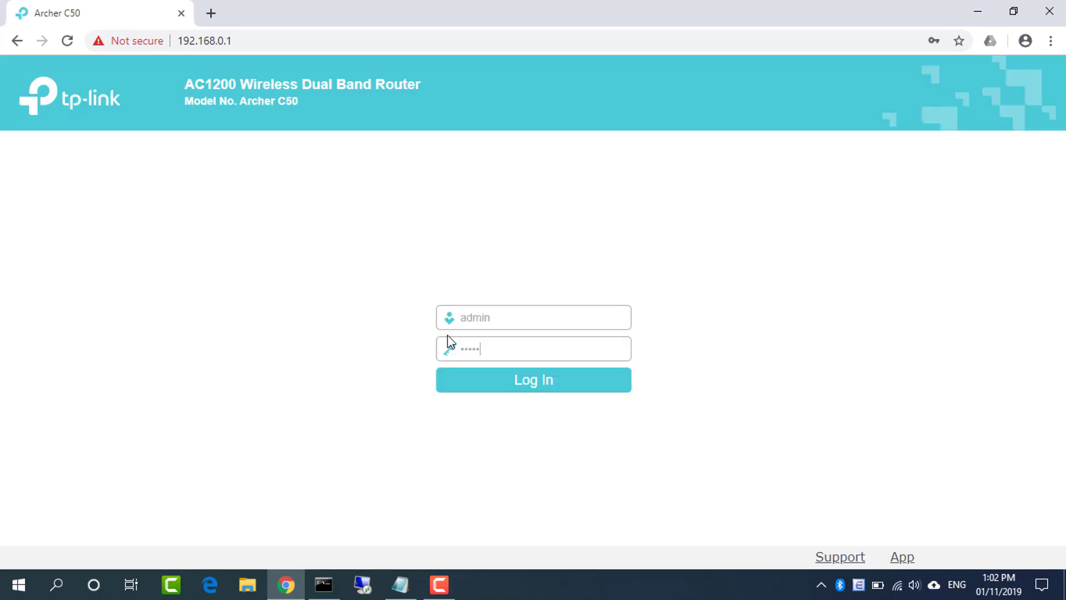
Log in to the TP-Link and highlight the NETGEAR at 192.168.0.100 in DHCP Clients List
click(542, 383)
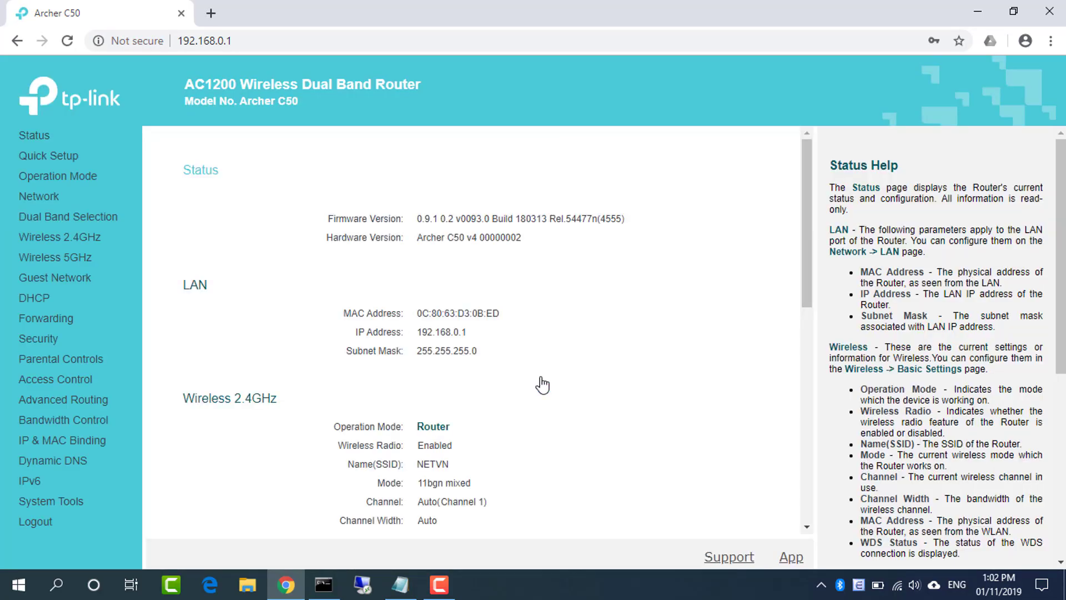
click(33, 298)
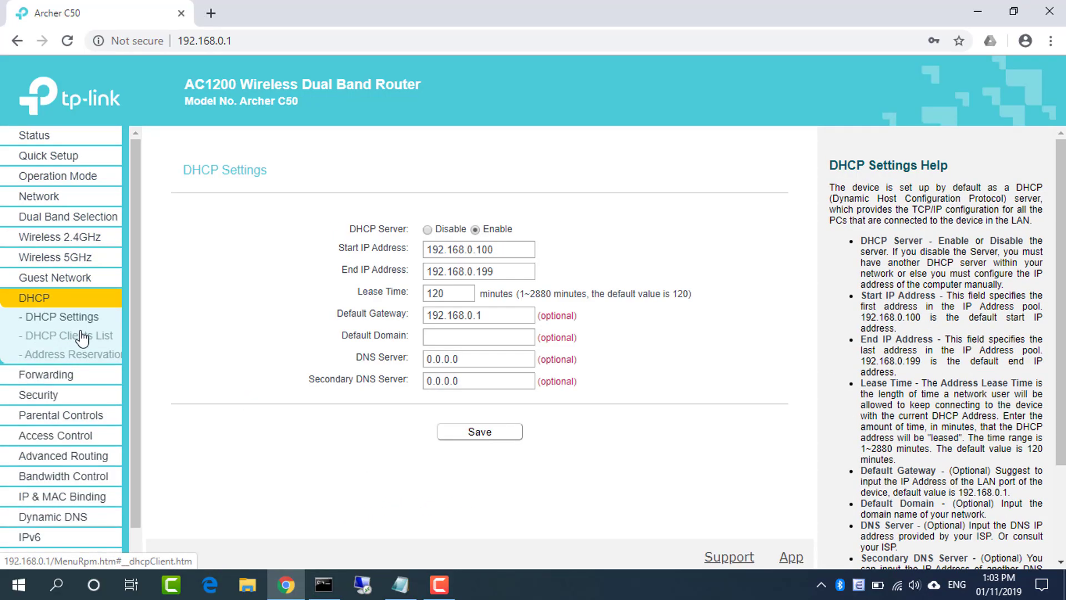
click(78, 335)
drag(326, 265, 622, 269)
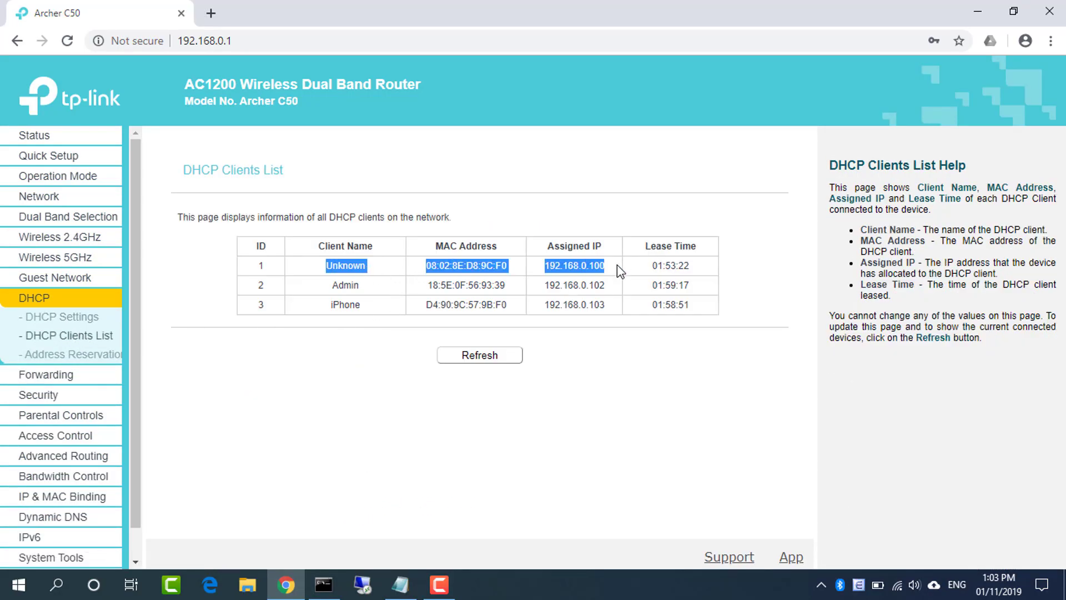